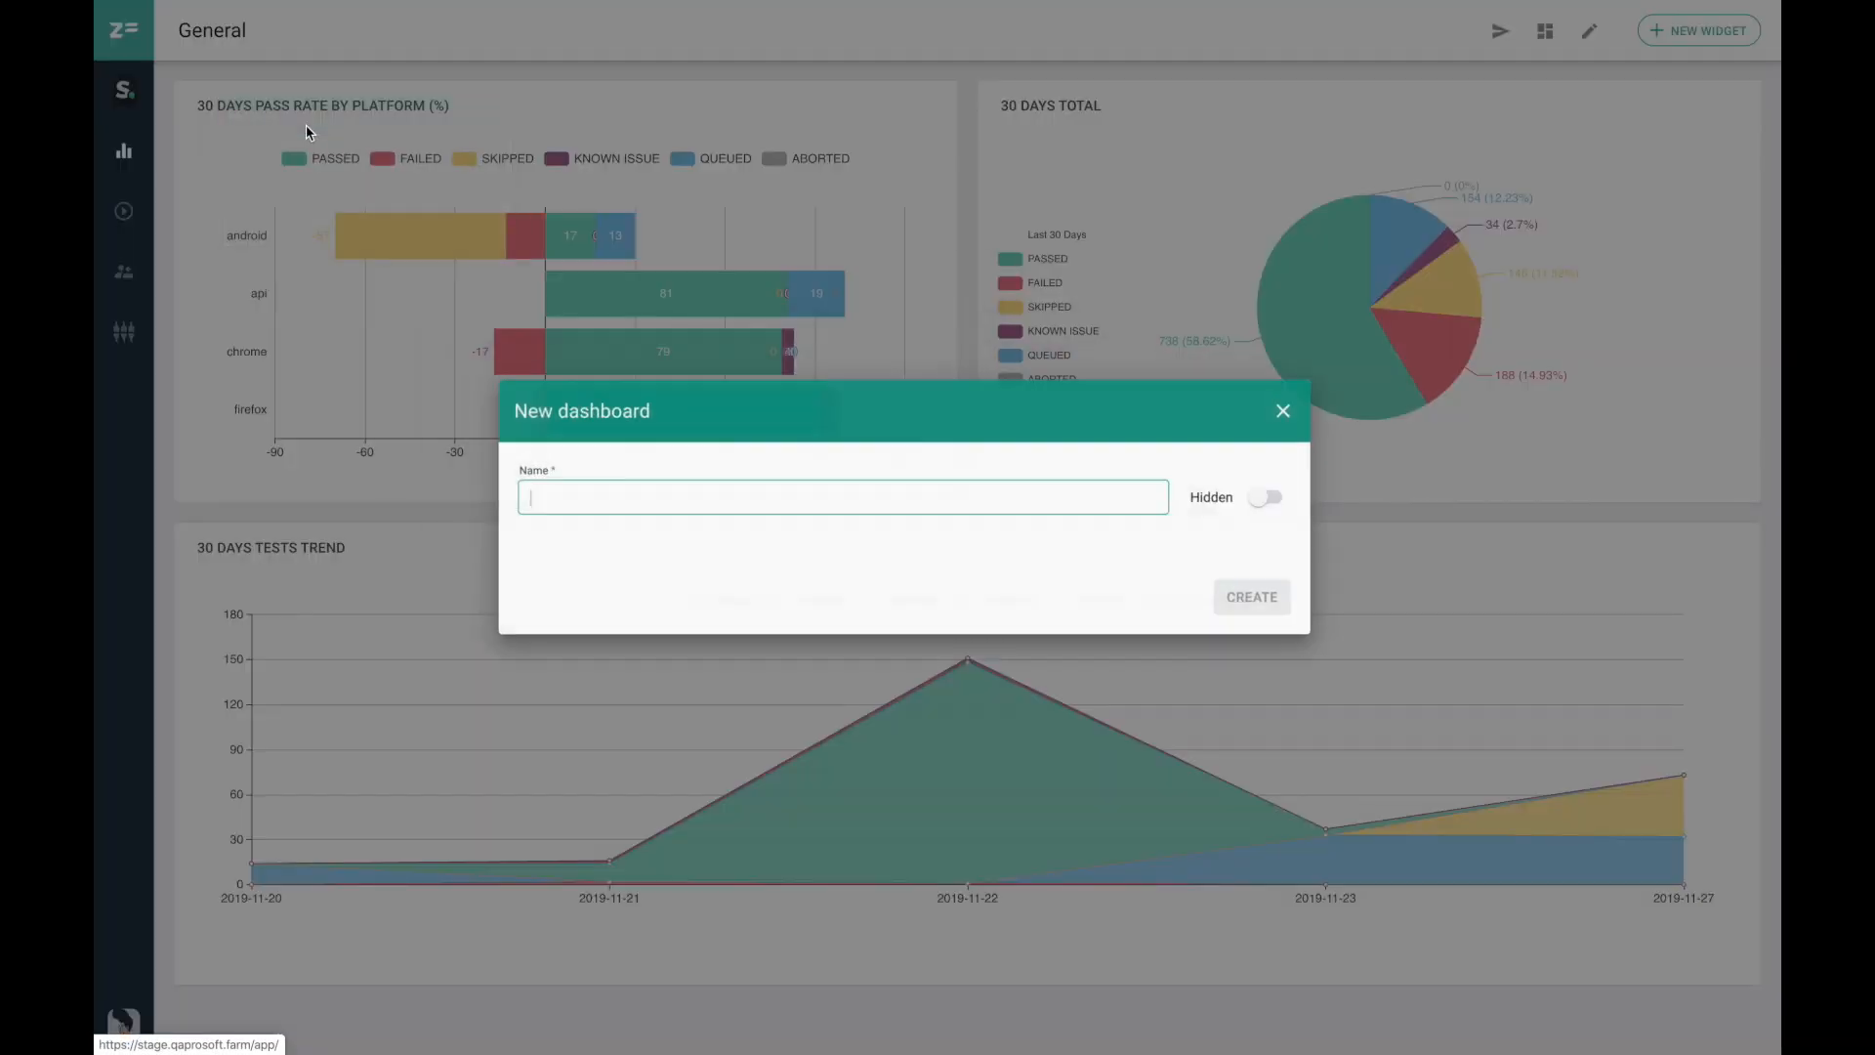
# Create a new dashboard named Demo.
pyautogui.write('De')
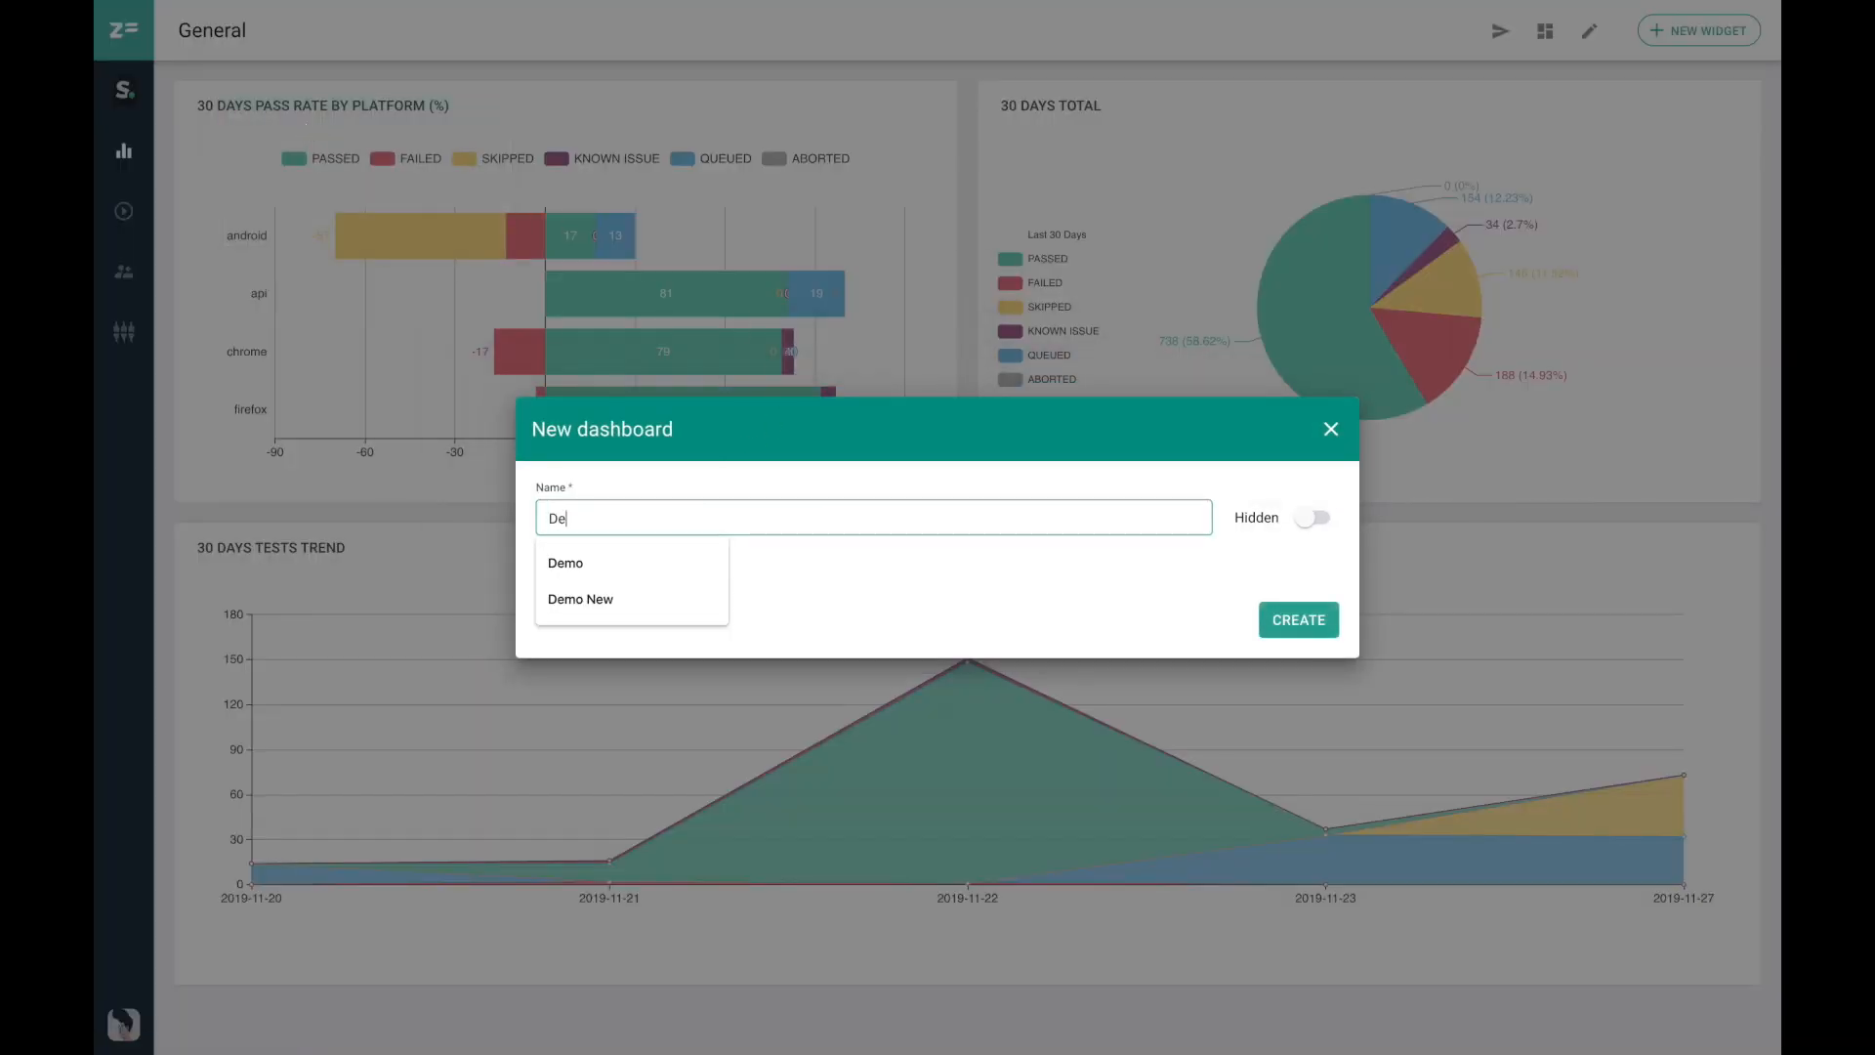
pyautogui.write('mo')
pyautogui.click(1270, 620)
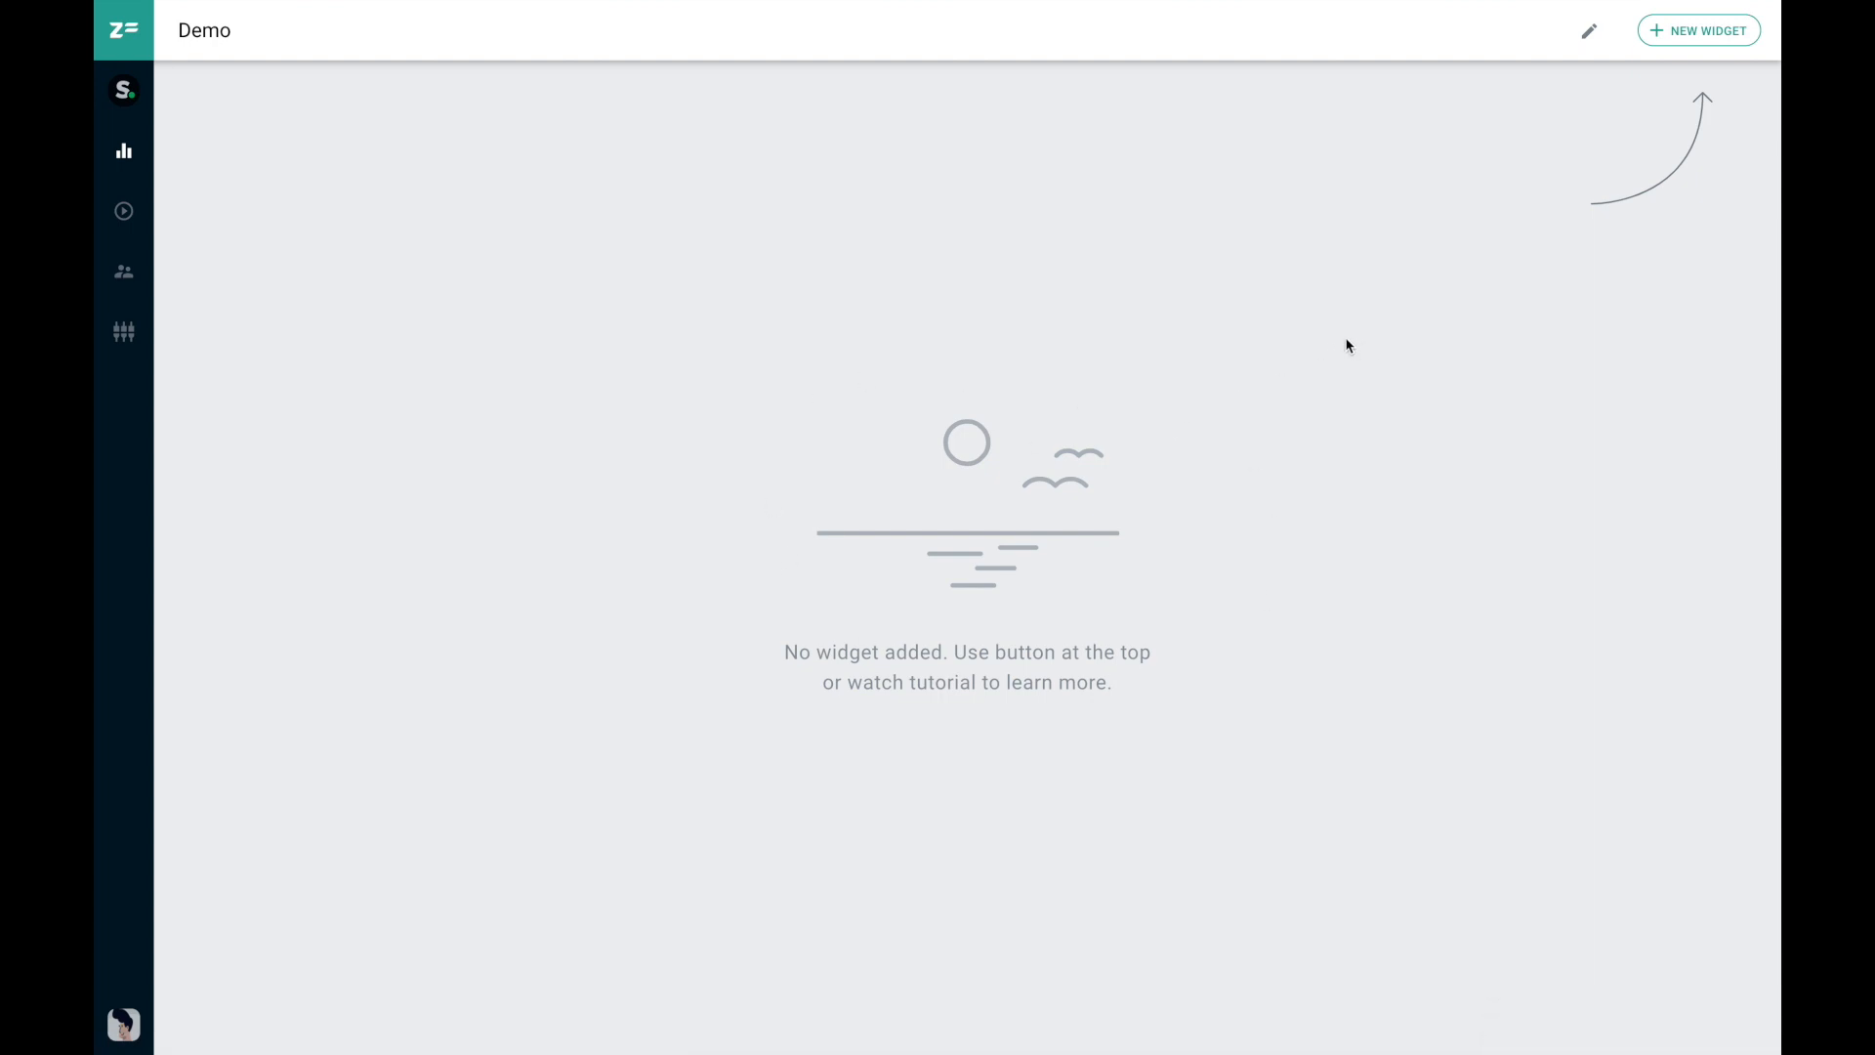
# Start a new widget on the Demo dashboard from the Pass Rate template.
pyautogui.click(1690, 45)
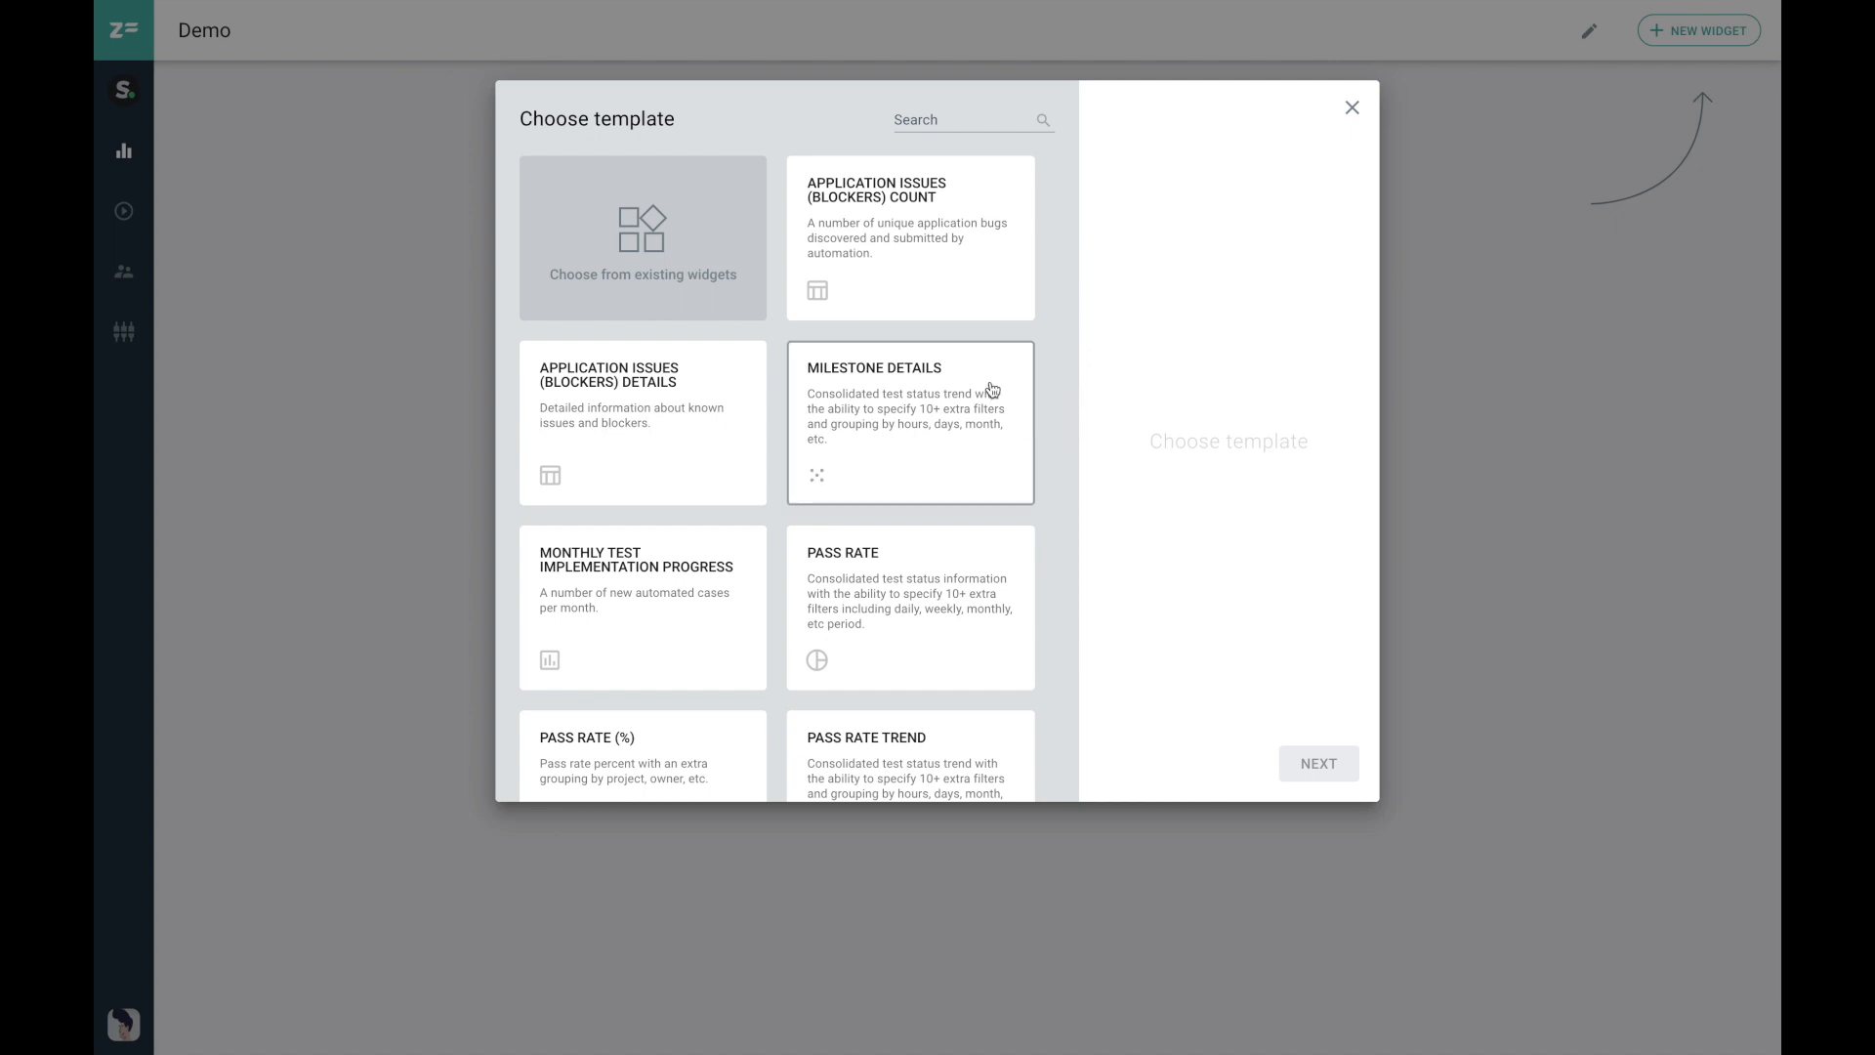
pyautogui.click(650, 249)
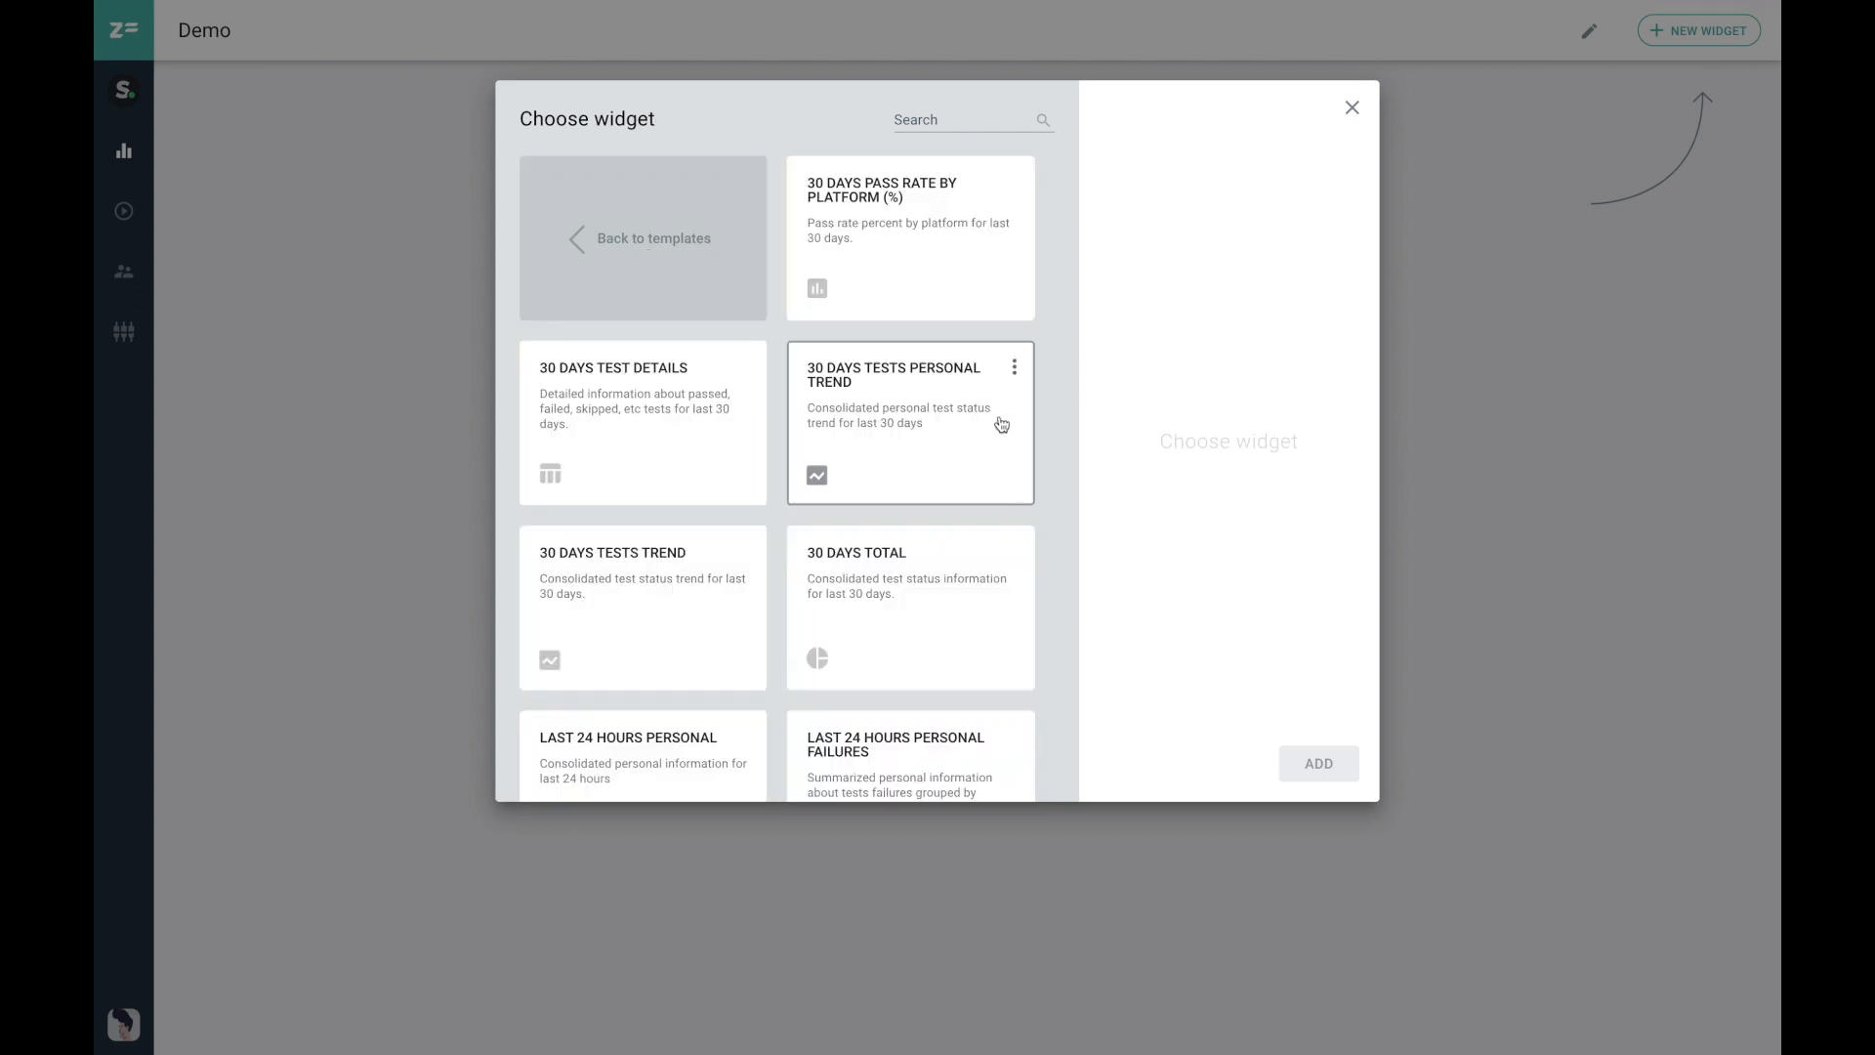
pyautogui.click(709, 298)
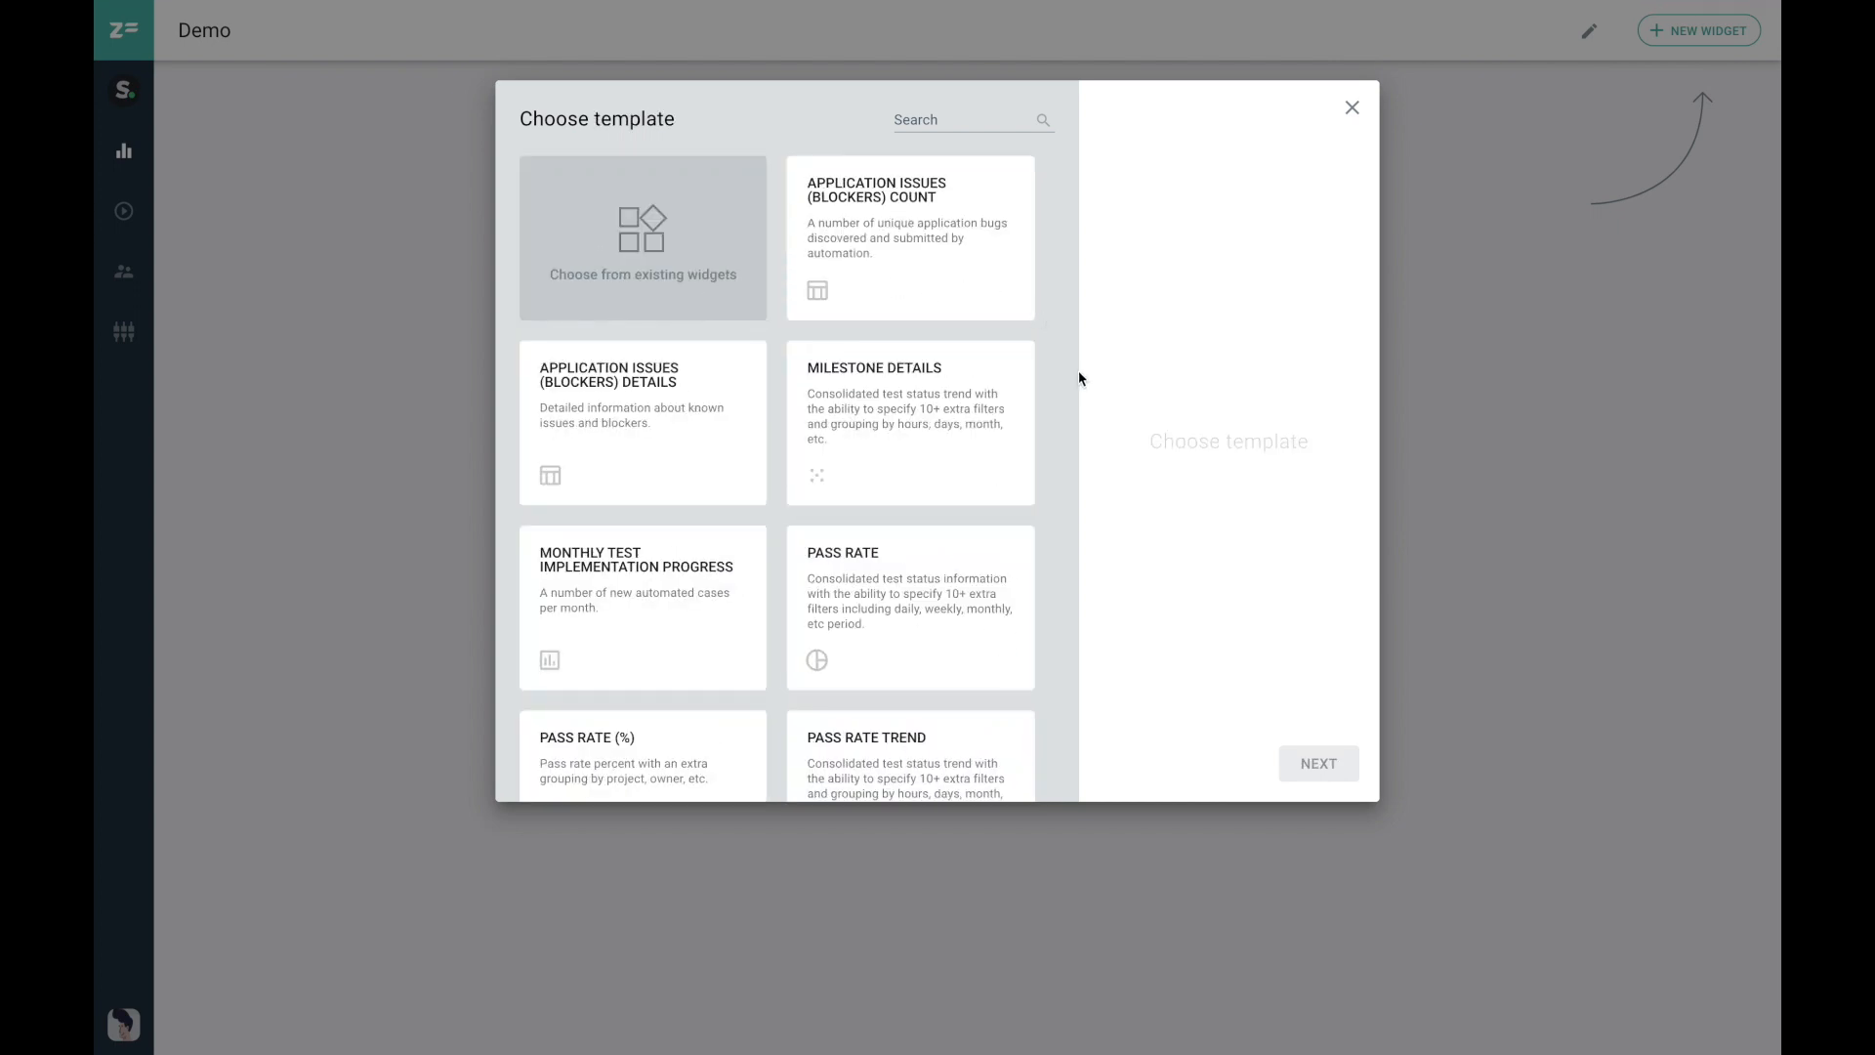
pyautogui.click(962, 570)
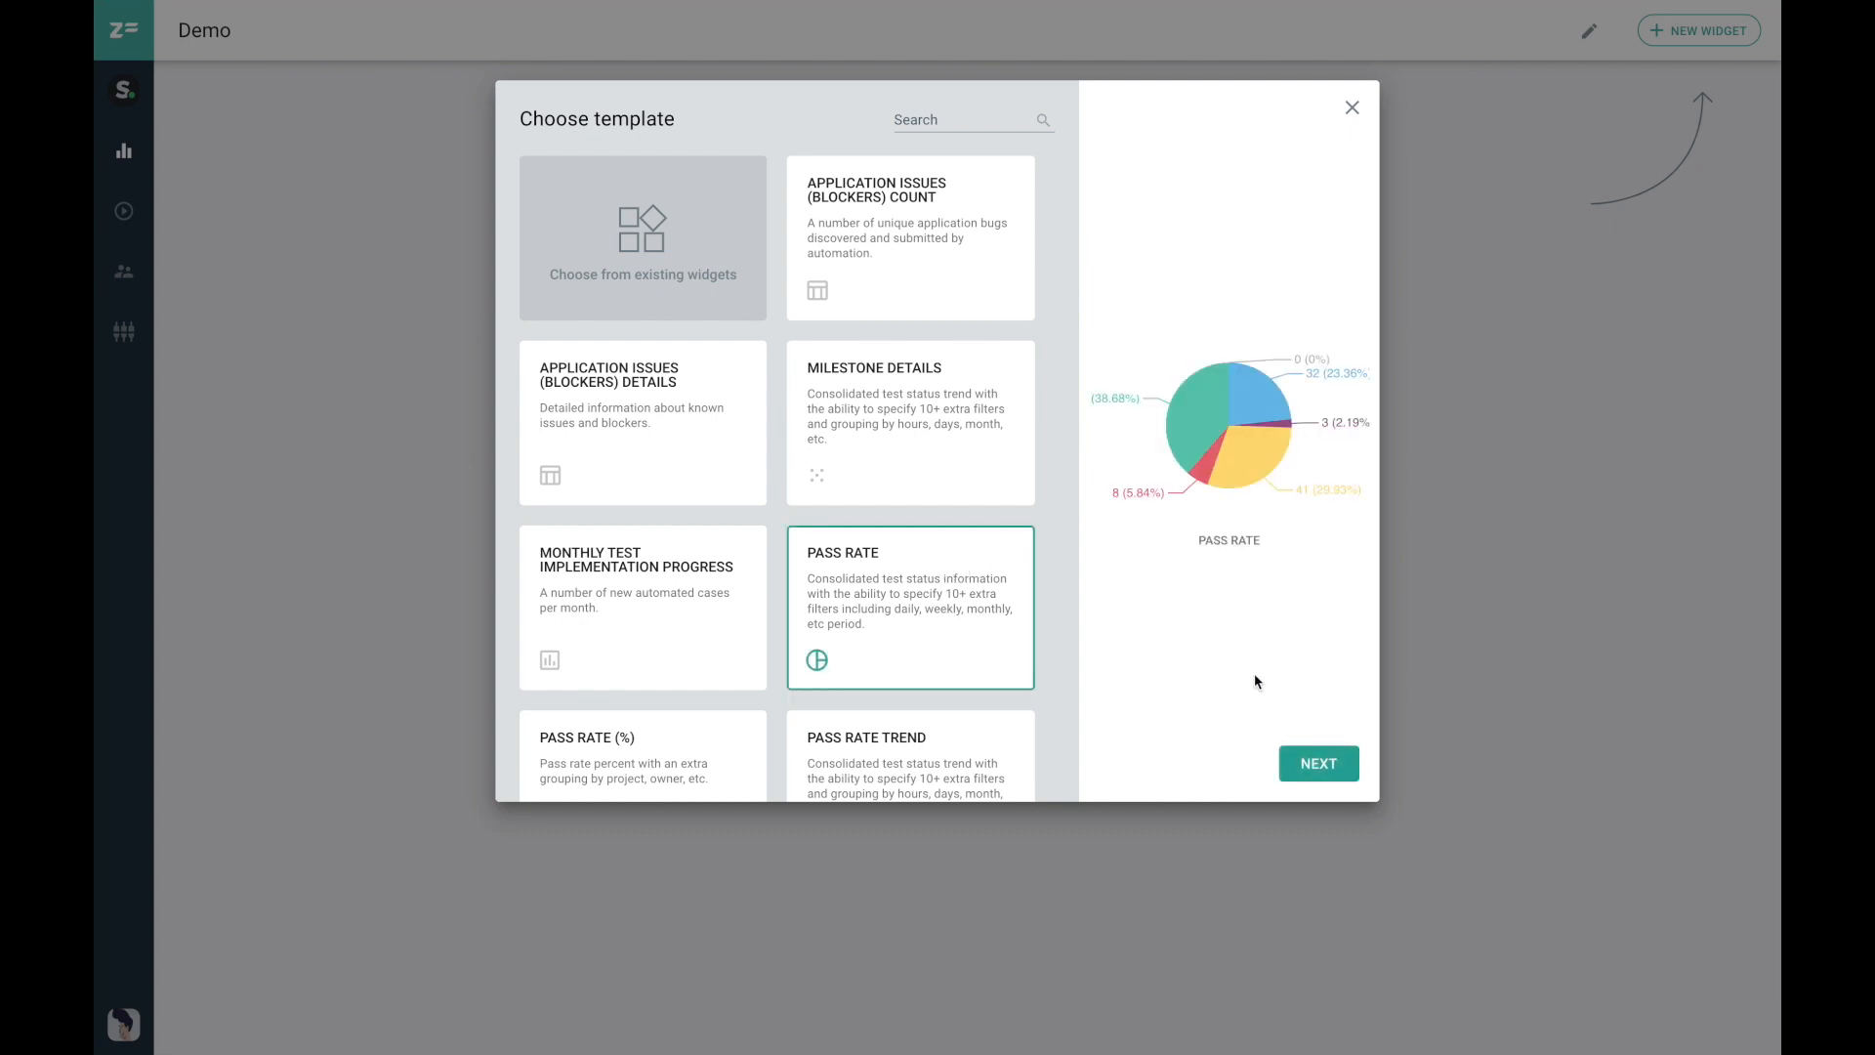
pyautogui.click(1322, 758)
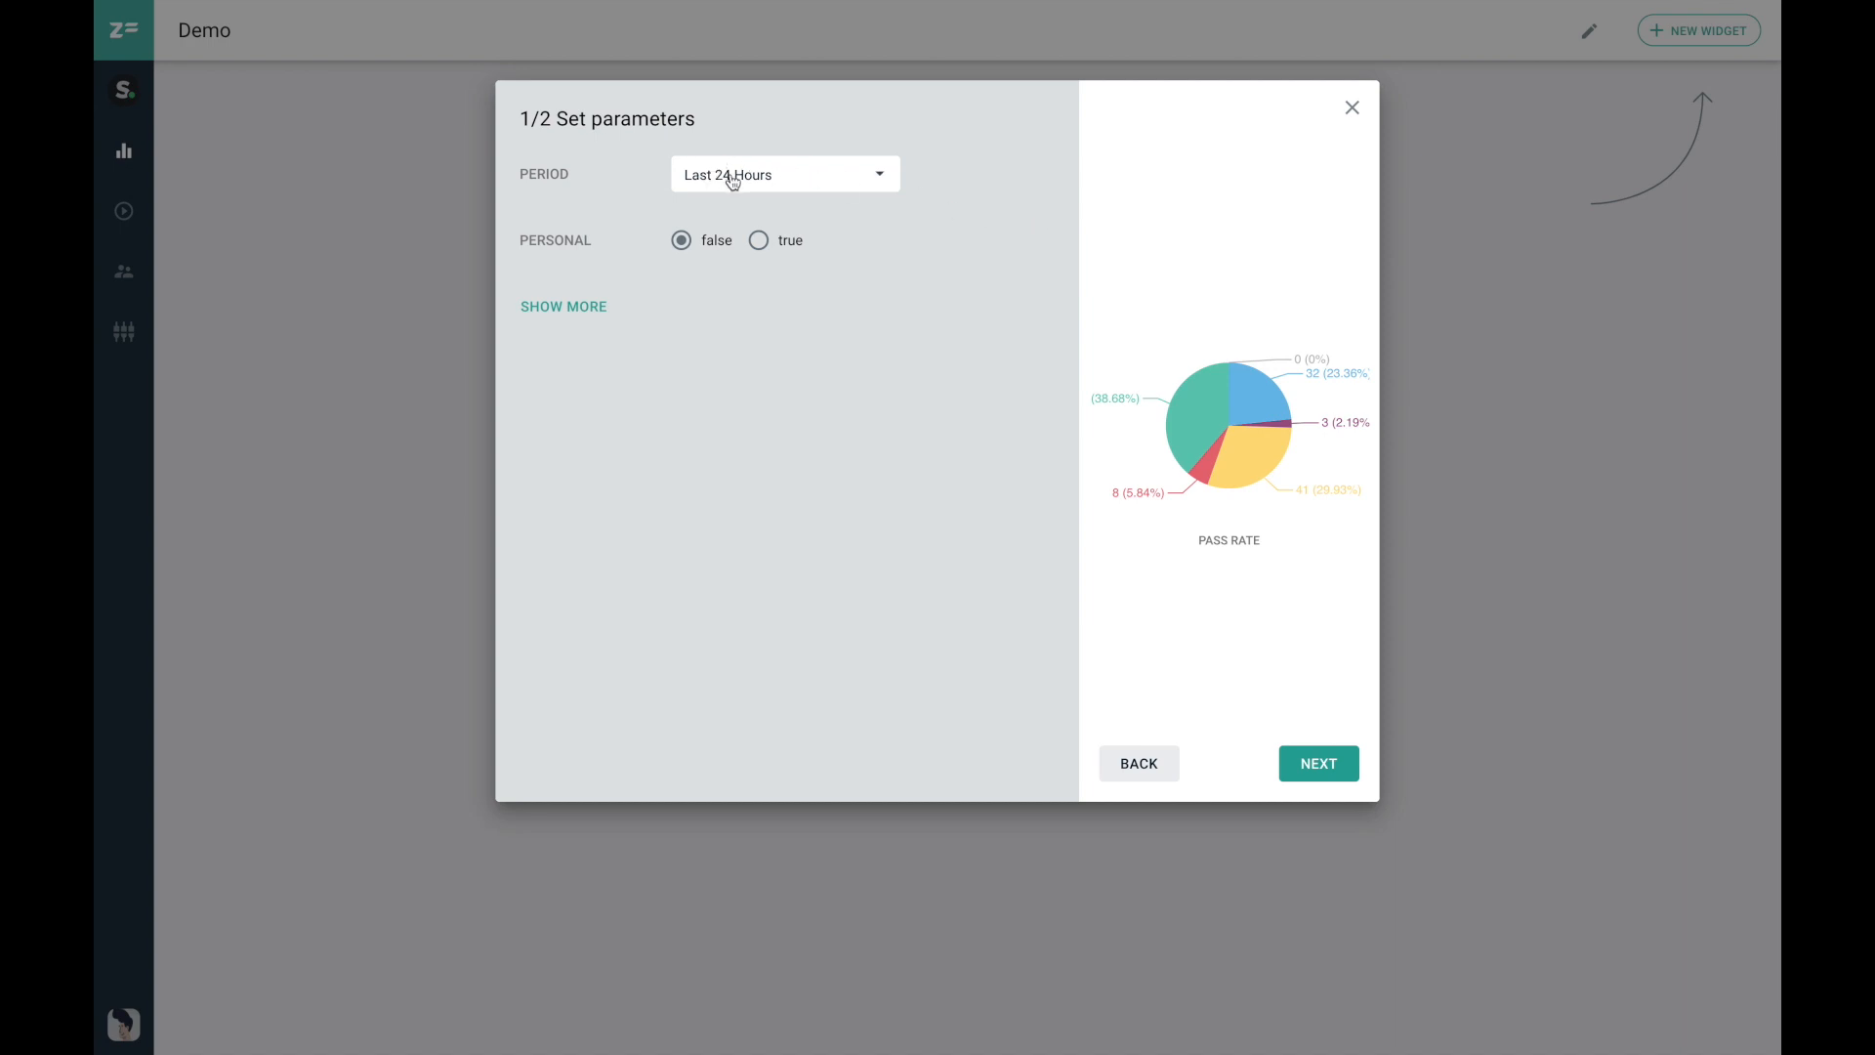
# Set the widget's period to Last 30 Days and filter its platform to android only.
pyautogui.click(765, 178)
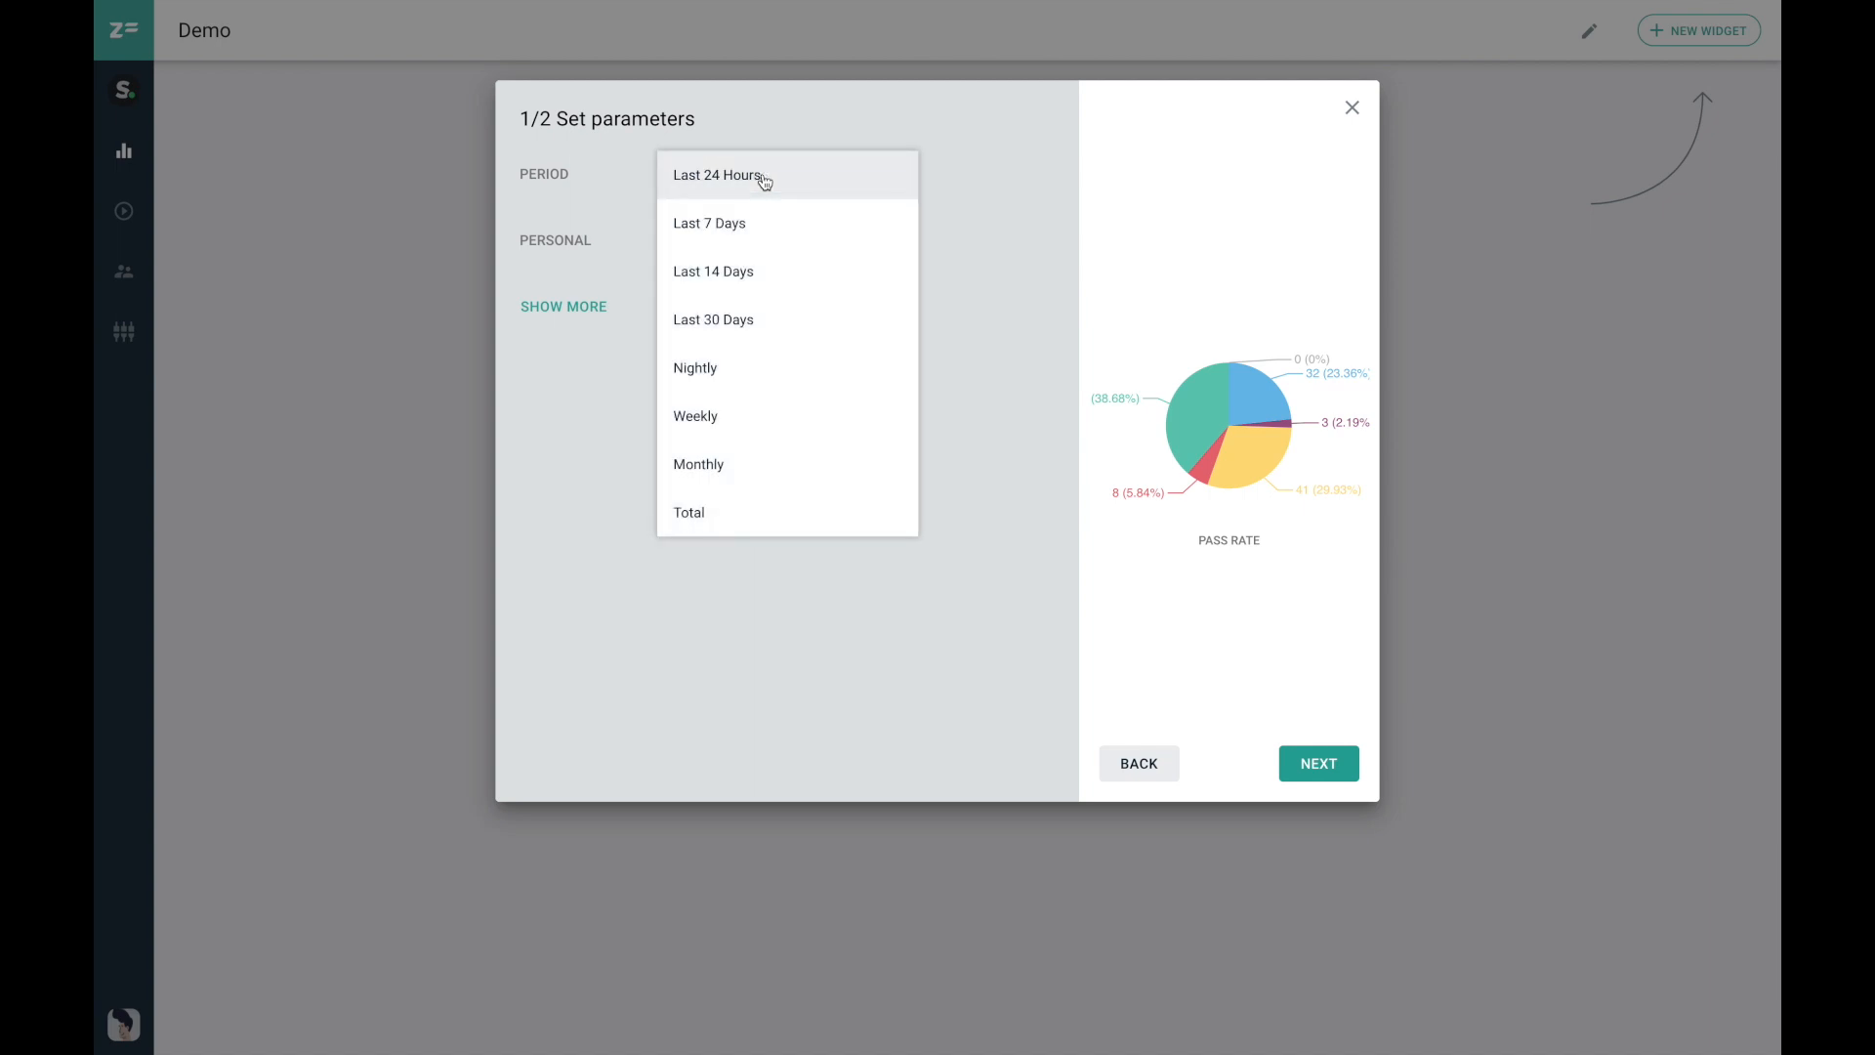
pyautogui.click(758, 324)
pyautogui.click(588, 318)
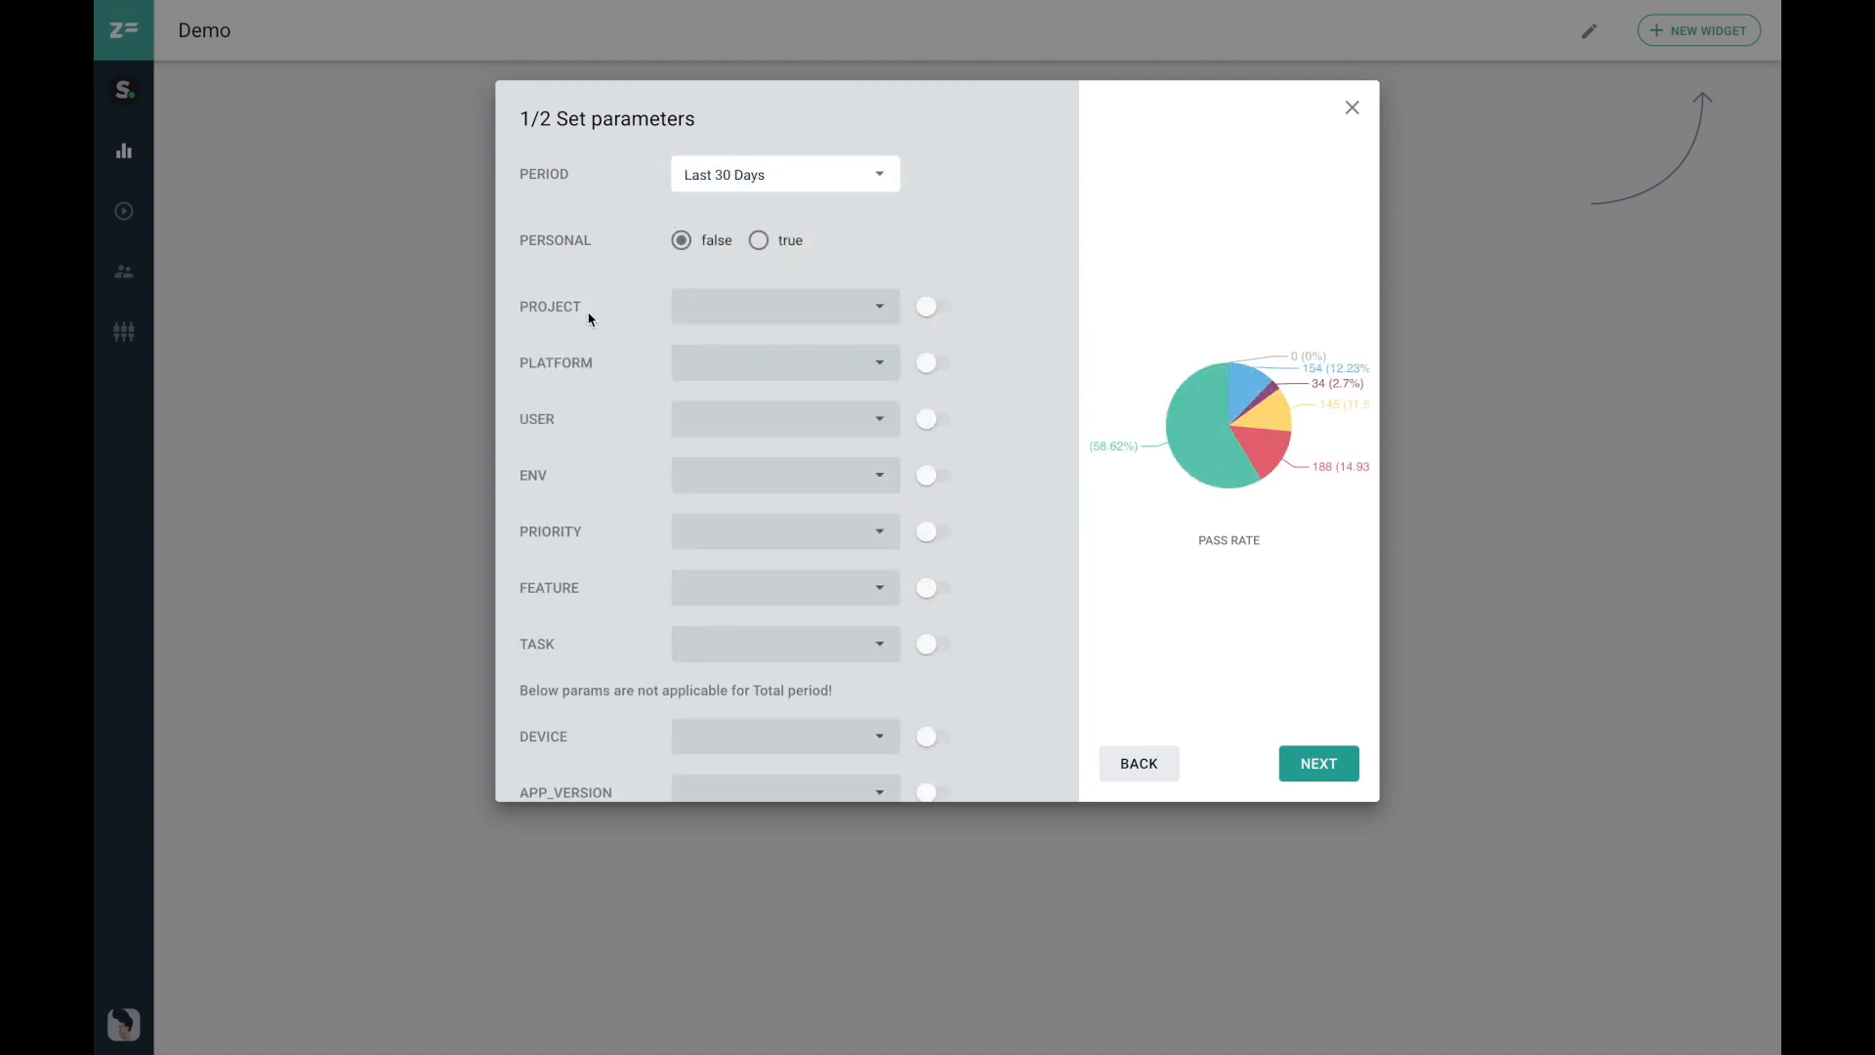
pyautogui.click(929, 361)
pyautogui.click(879, 363)
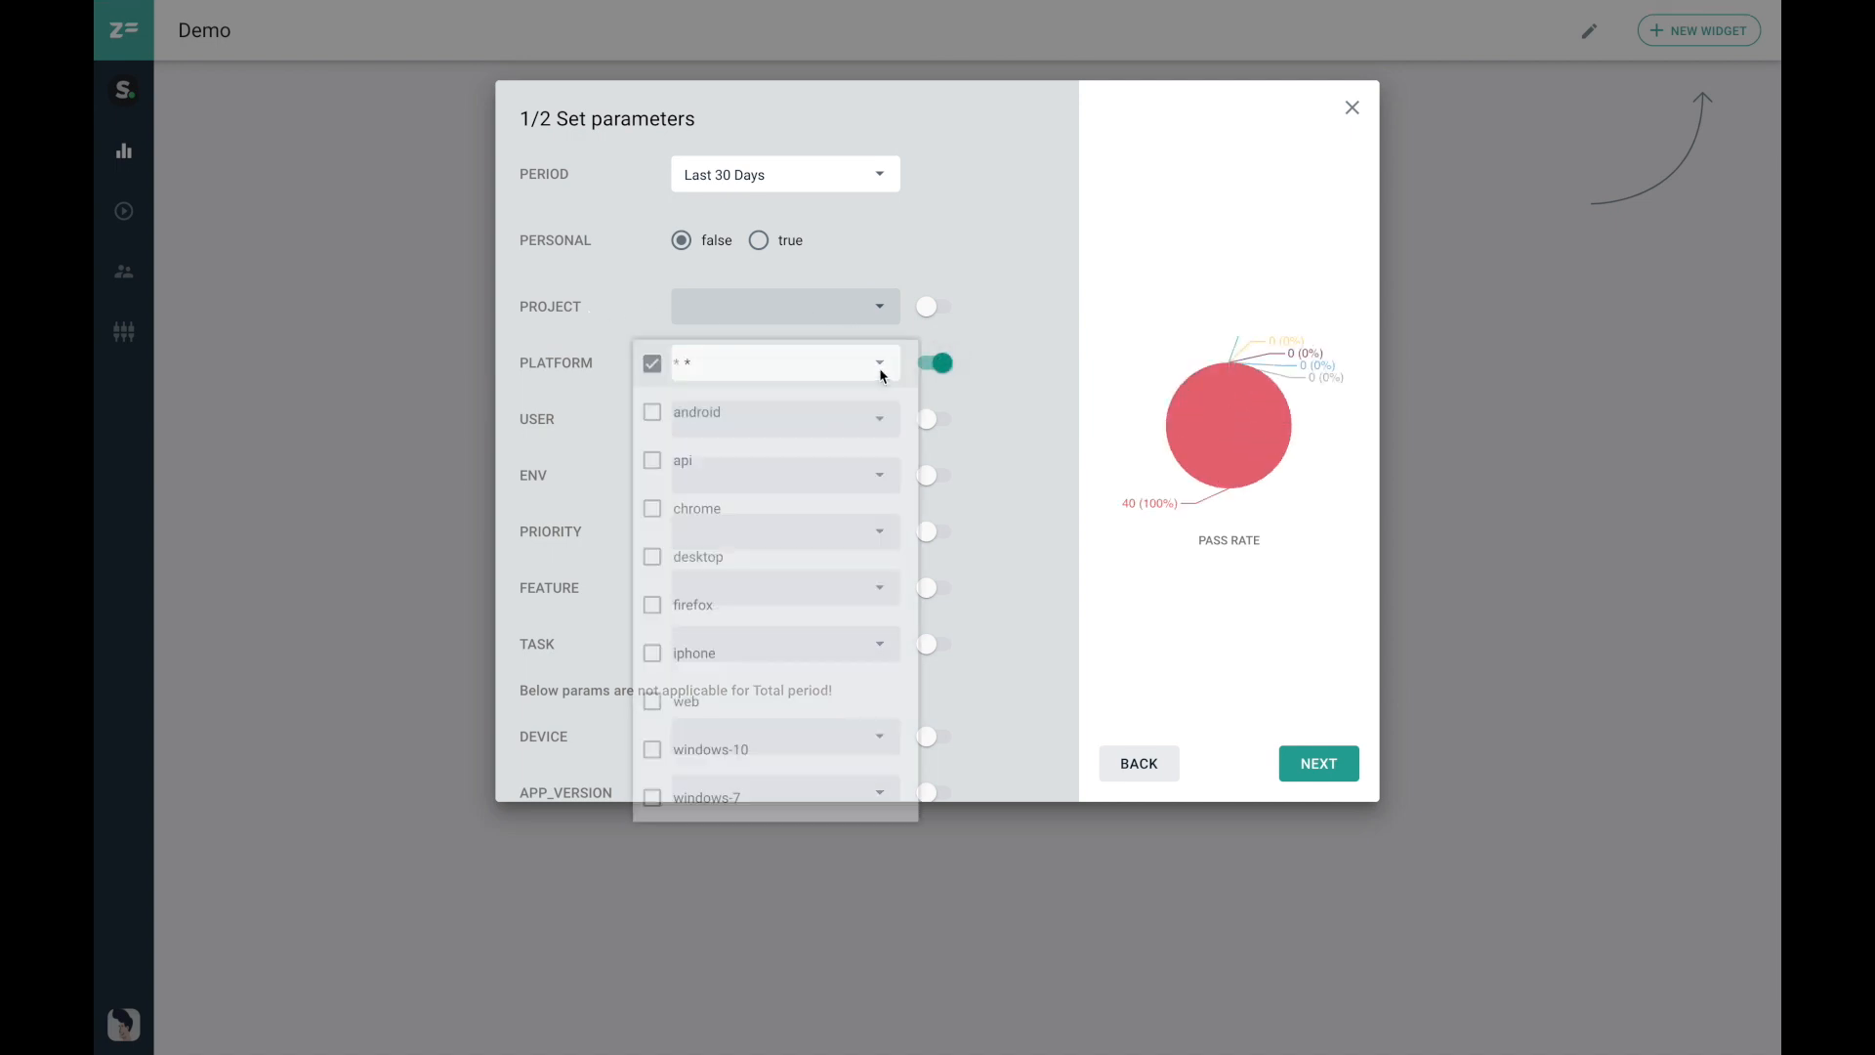
pyautogui.click(652, 363)
pyautogui.click(651, 411)
pyautogui.click(1042, 456)
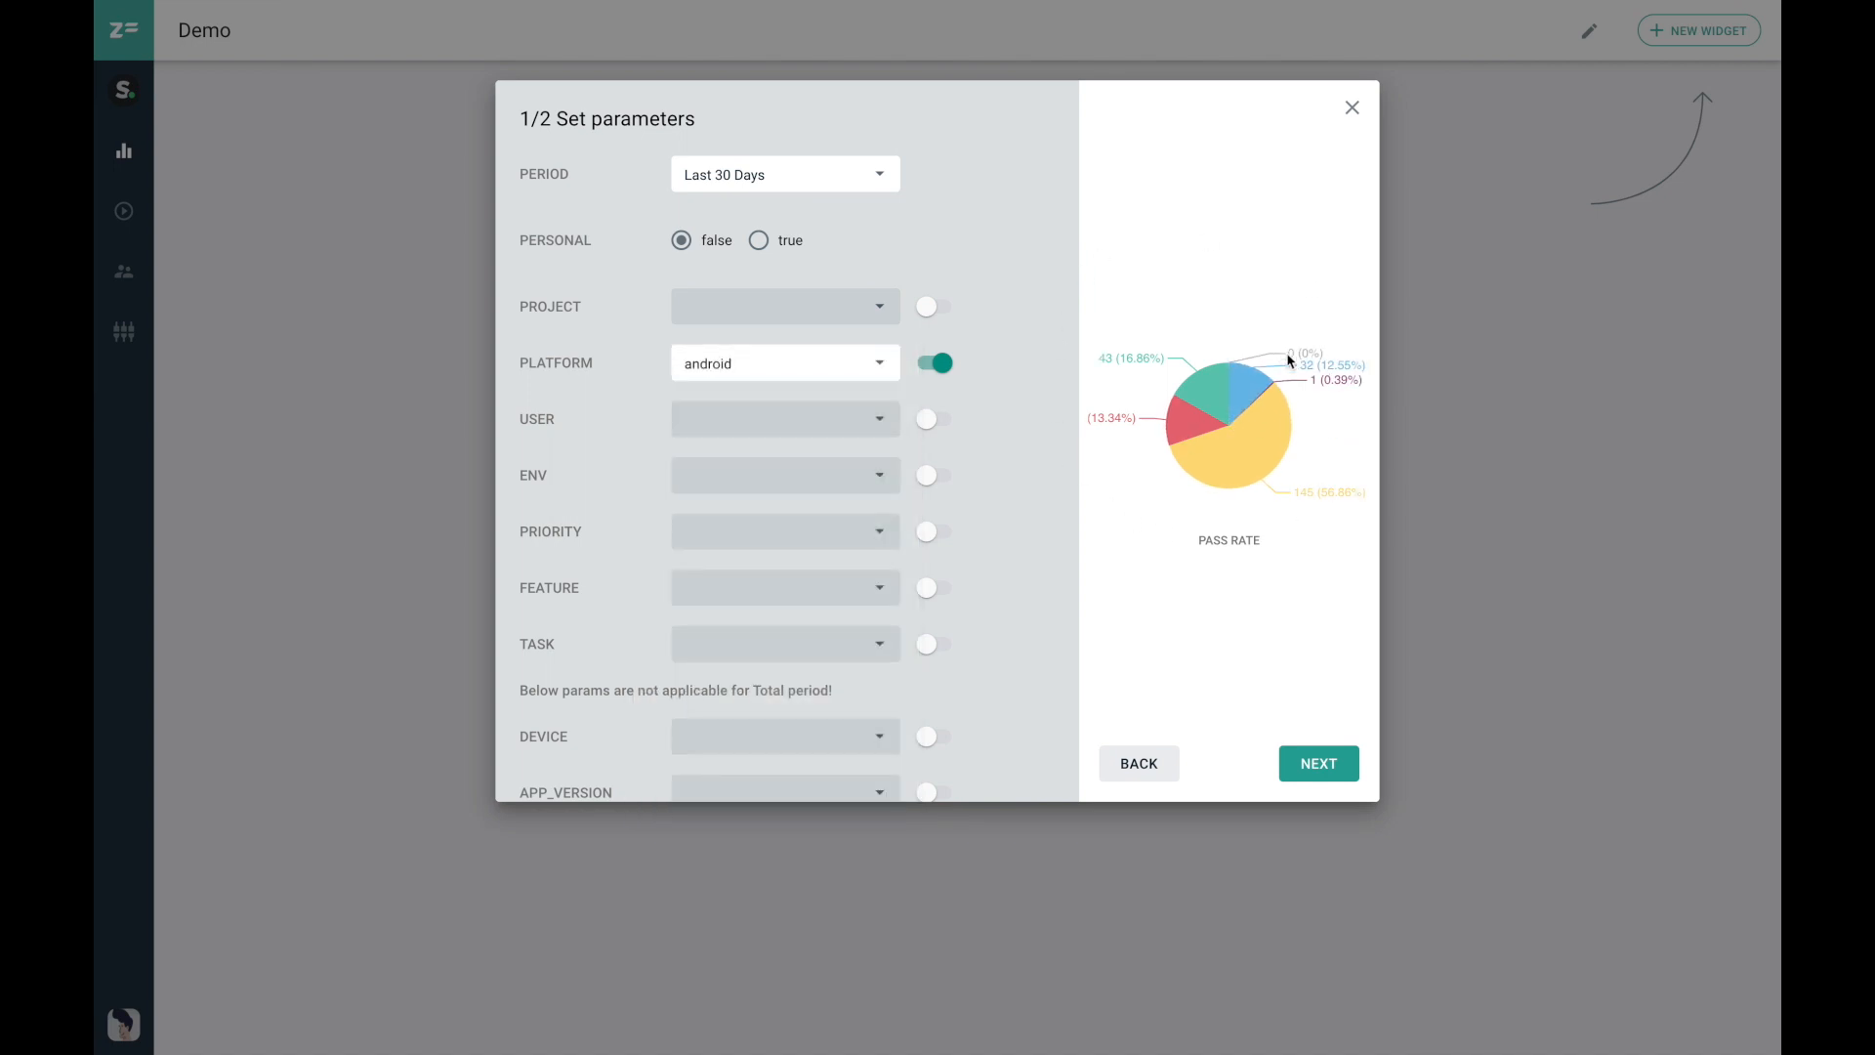
# Name the widget "Android Pass Rate", describe it as "30 days" and add it to the dashboard.
pyautogui.click(1318, 764)
pyautogui.click(725, 320)
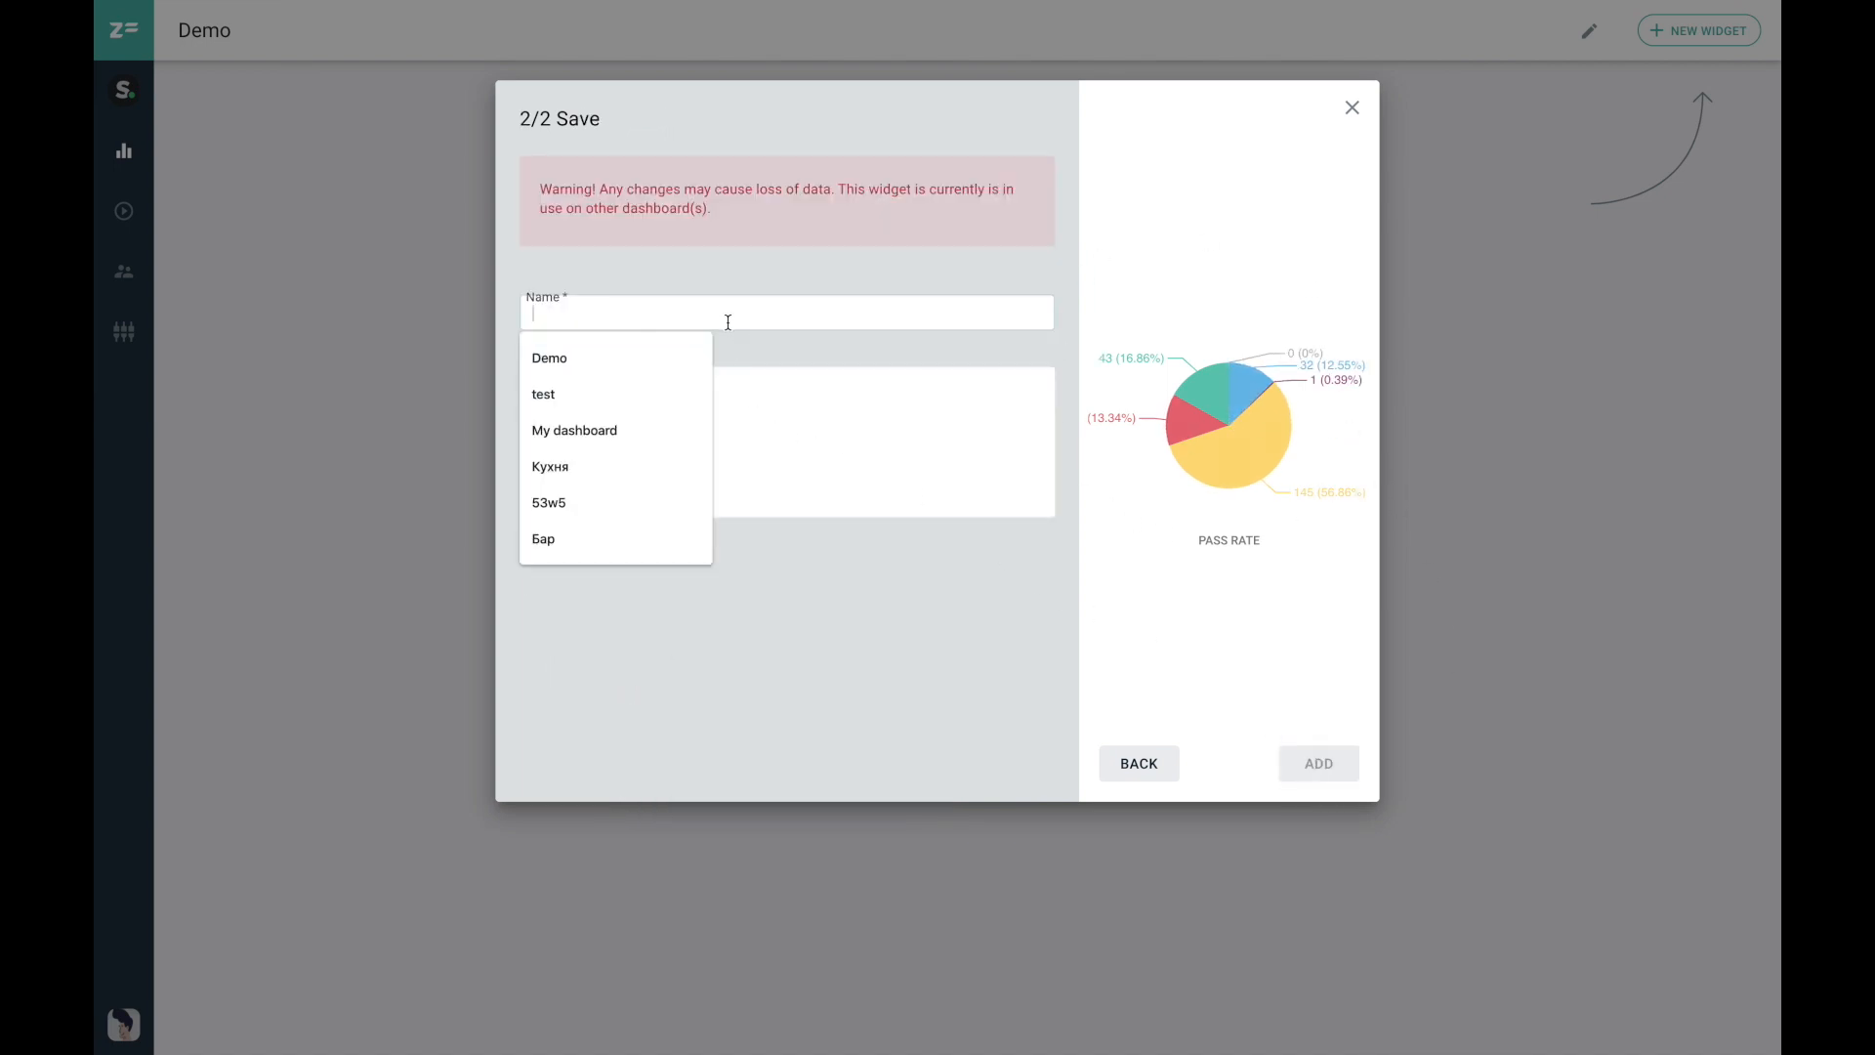
pyautogui.write('Android Pass Rate')
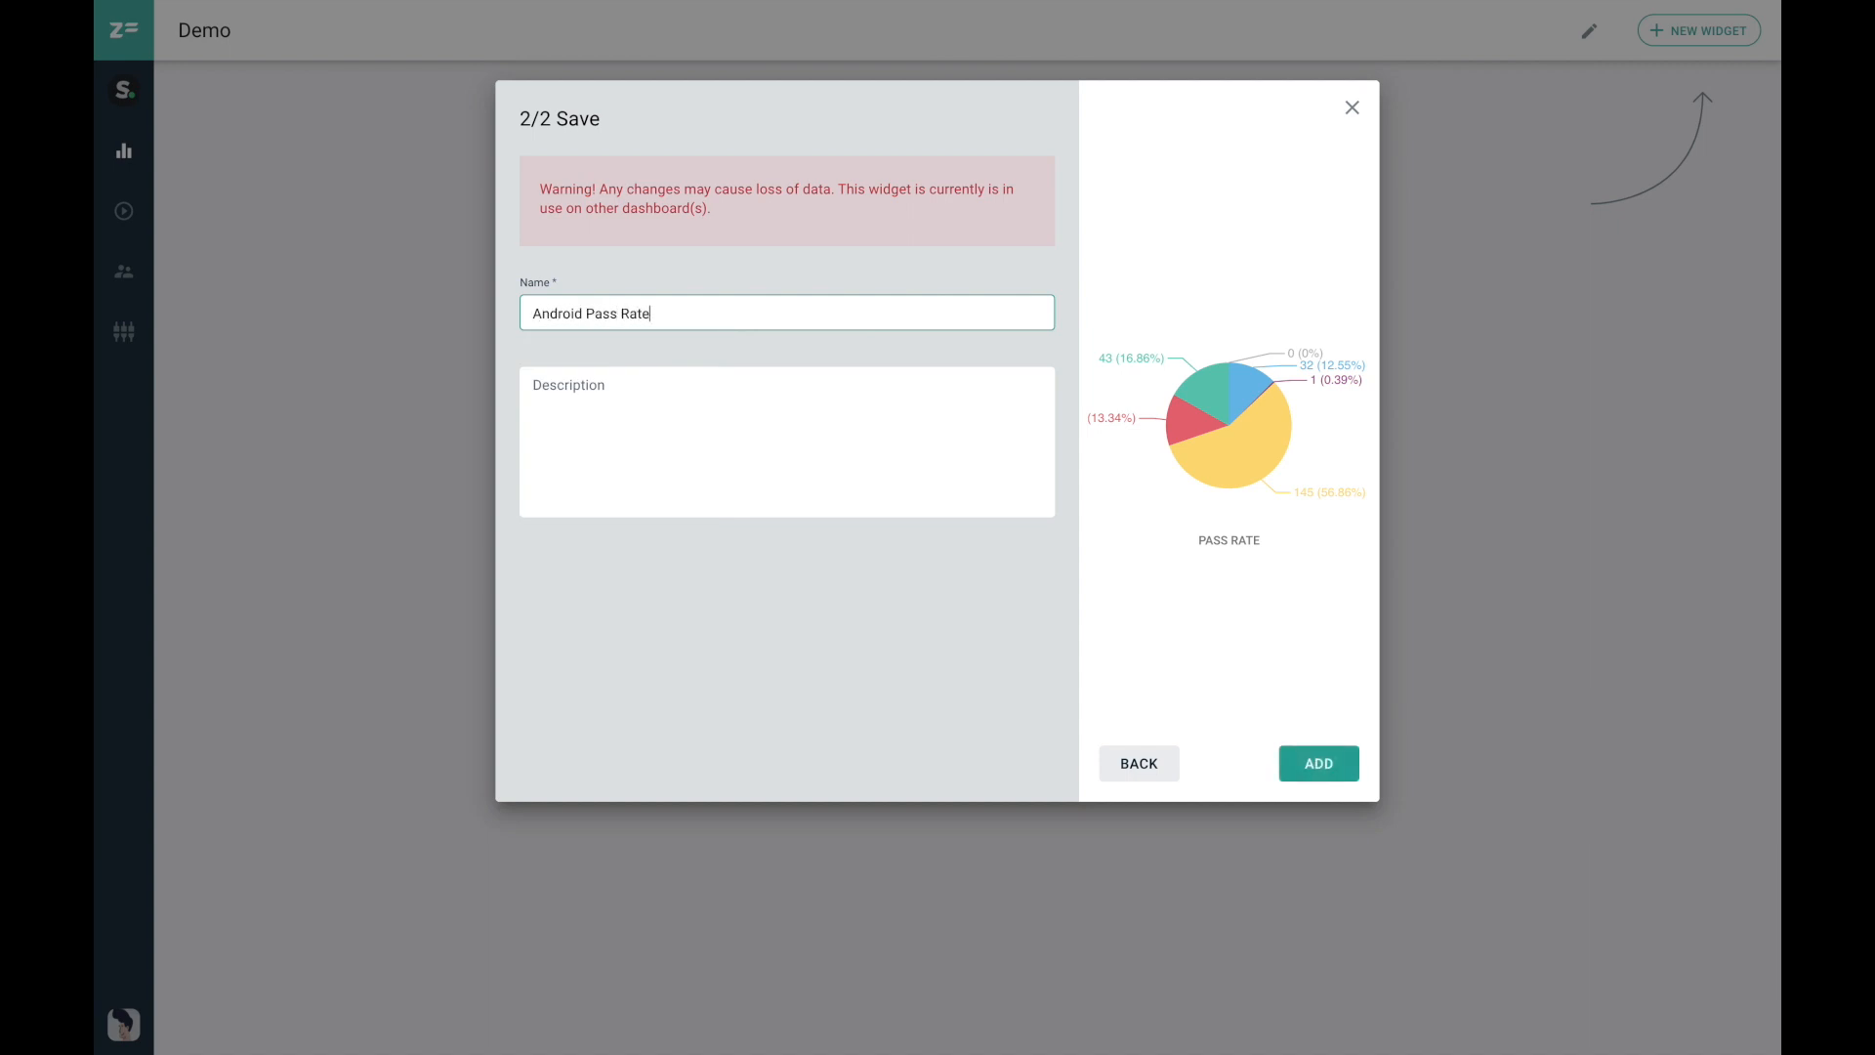
pyautogui.press('Tab')
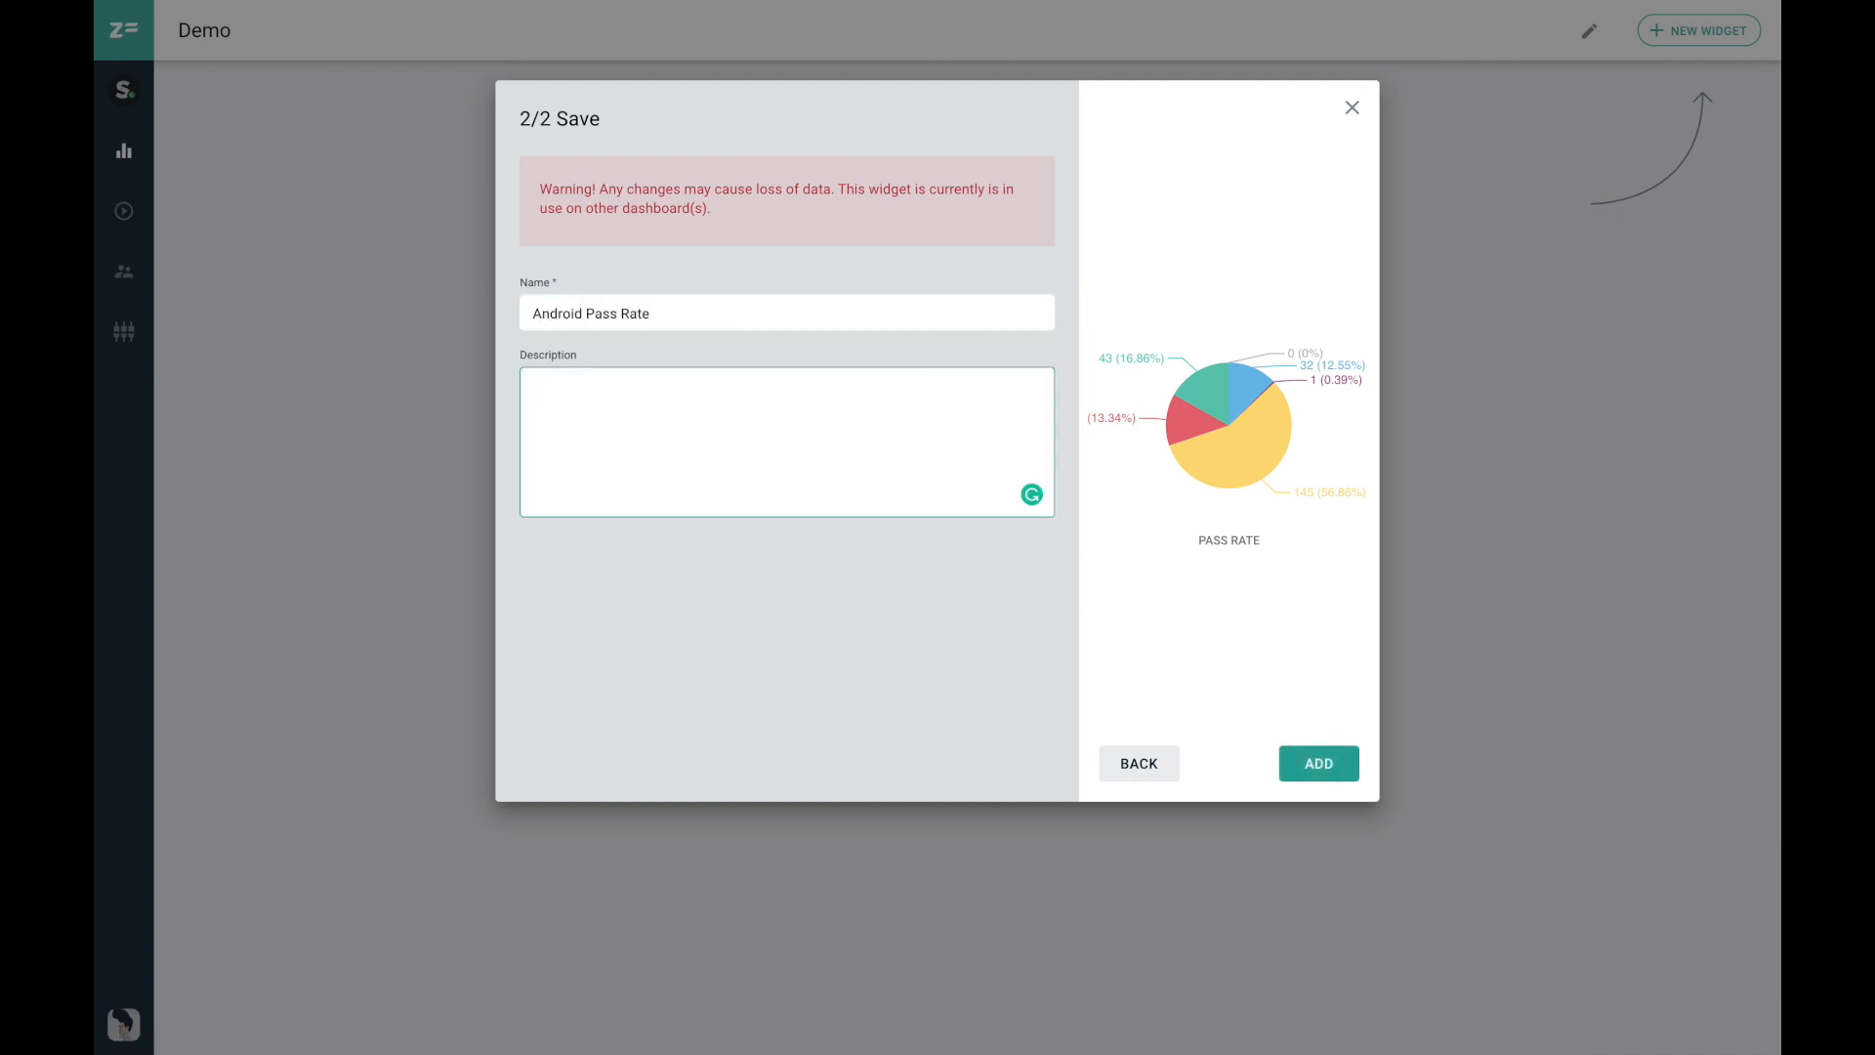
pyautogui.click(1339, 754)
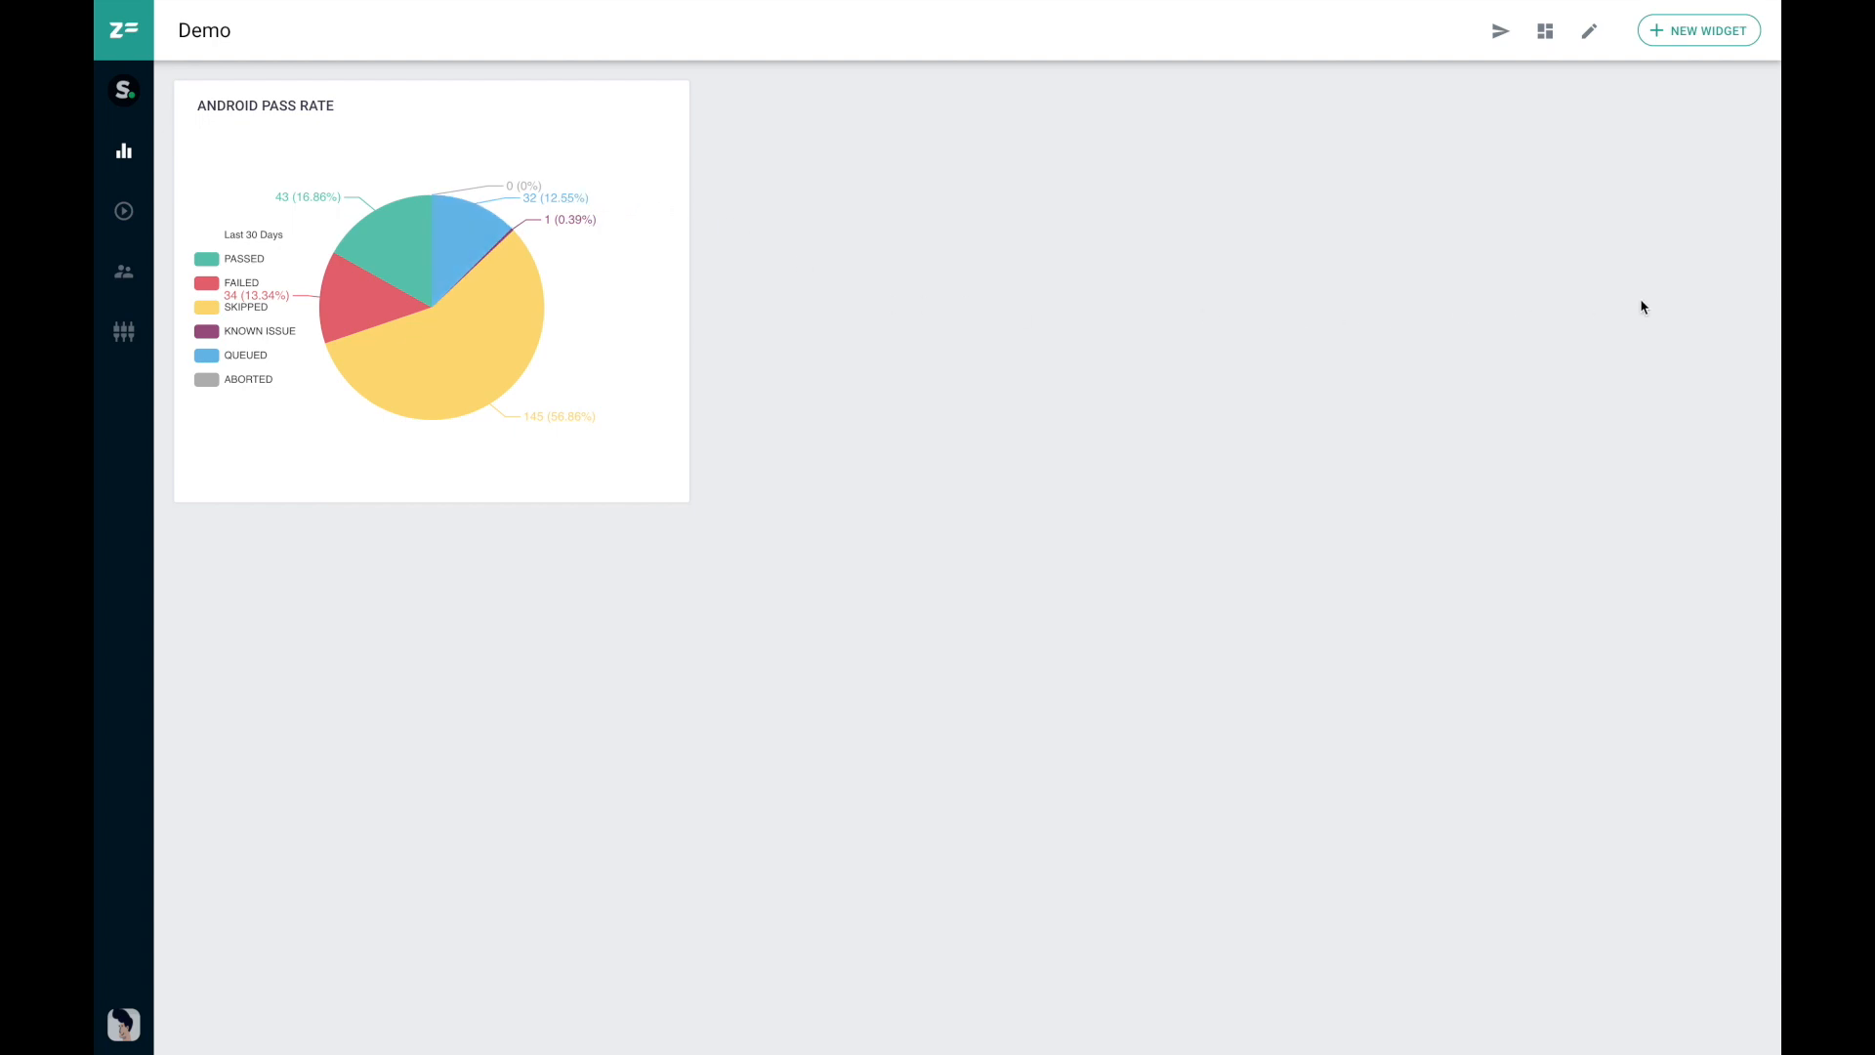
# Add the existing widget 30 Days Pass Rate by Platform (%) to the dashboard.
pyautogui.click(1684, 28)
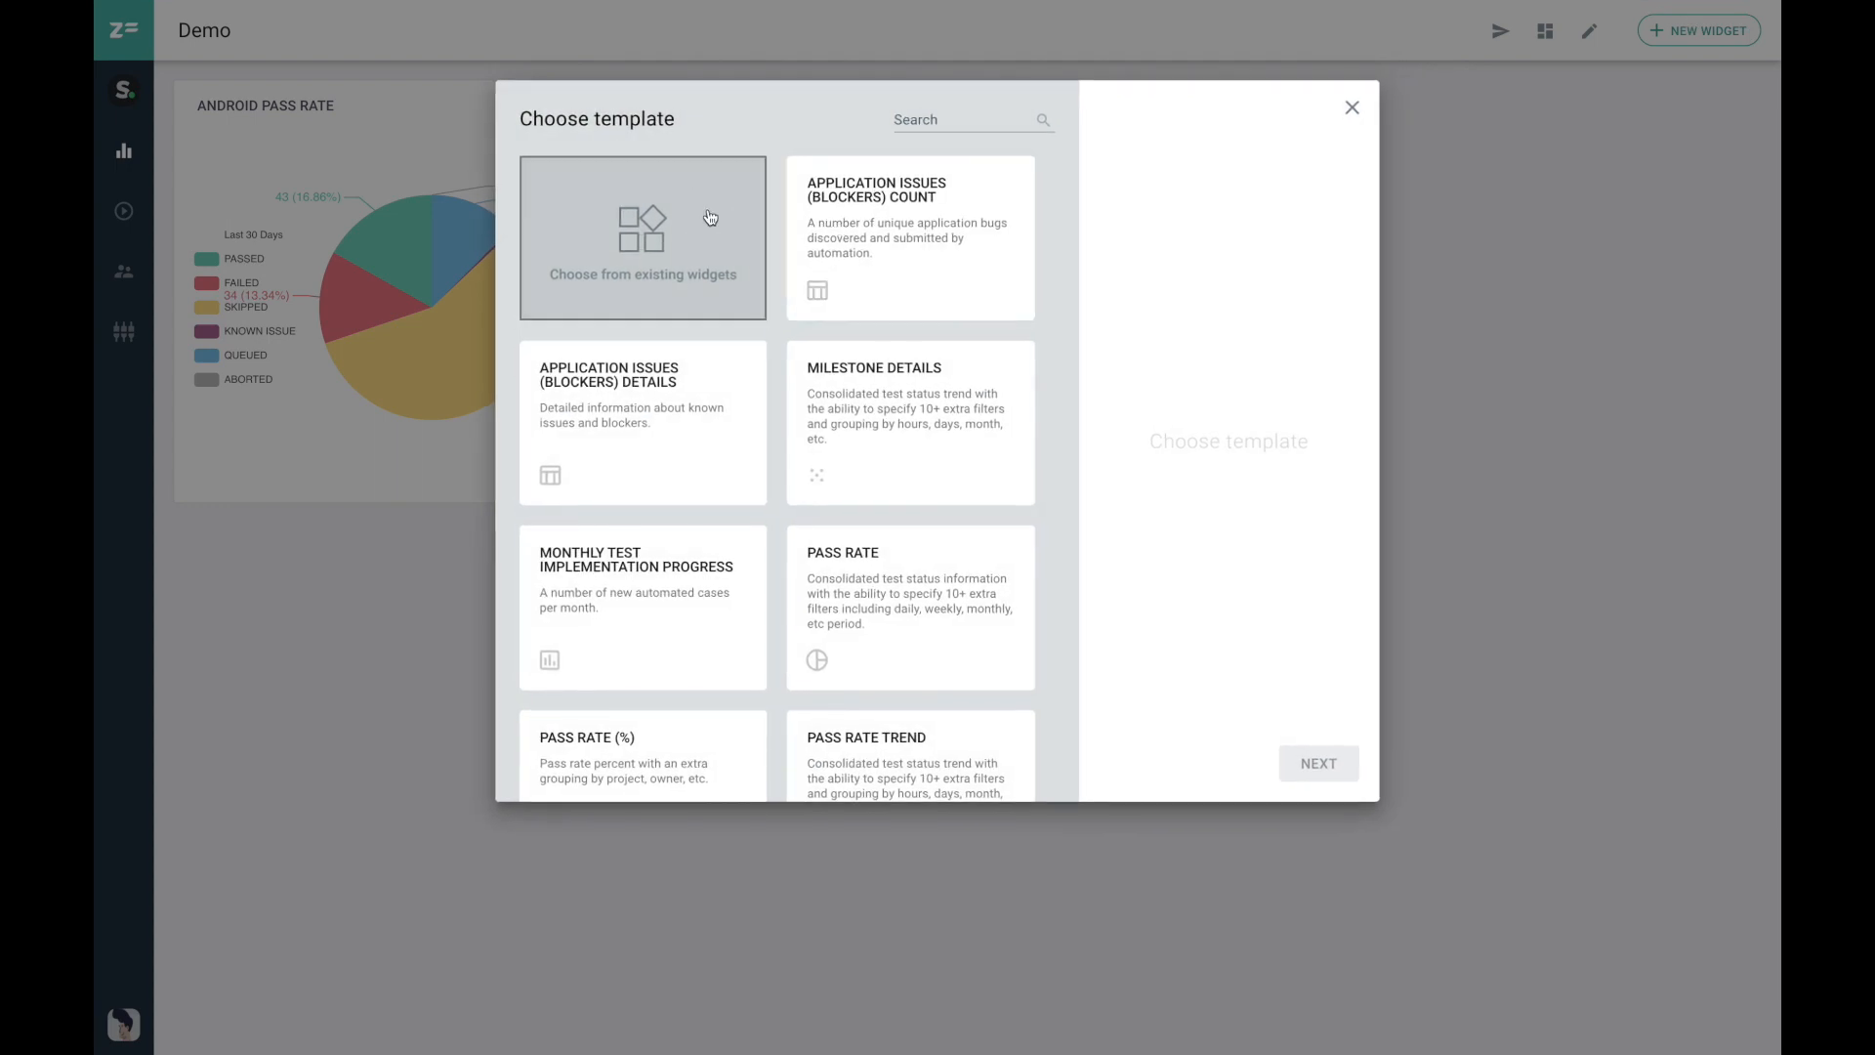
pyautogui.click(710, 217)
pyautogui.click(984, 284)
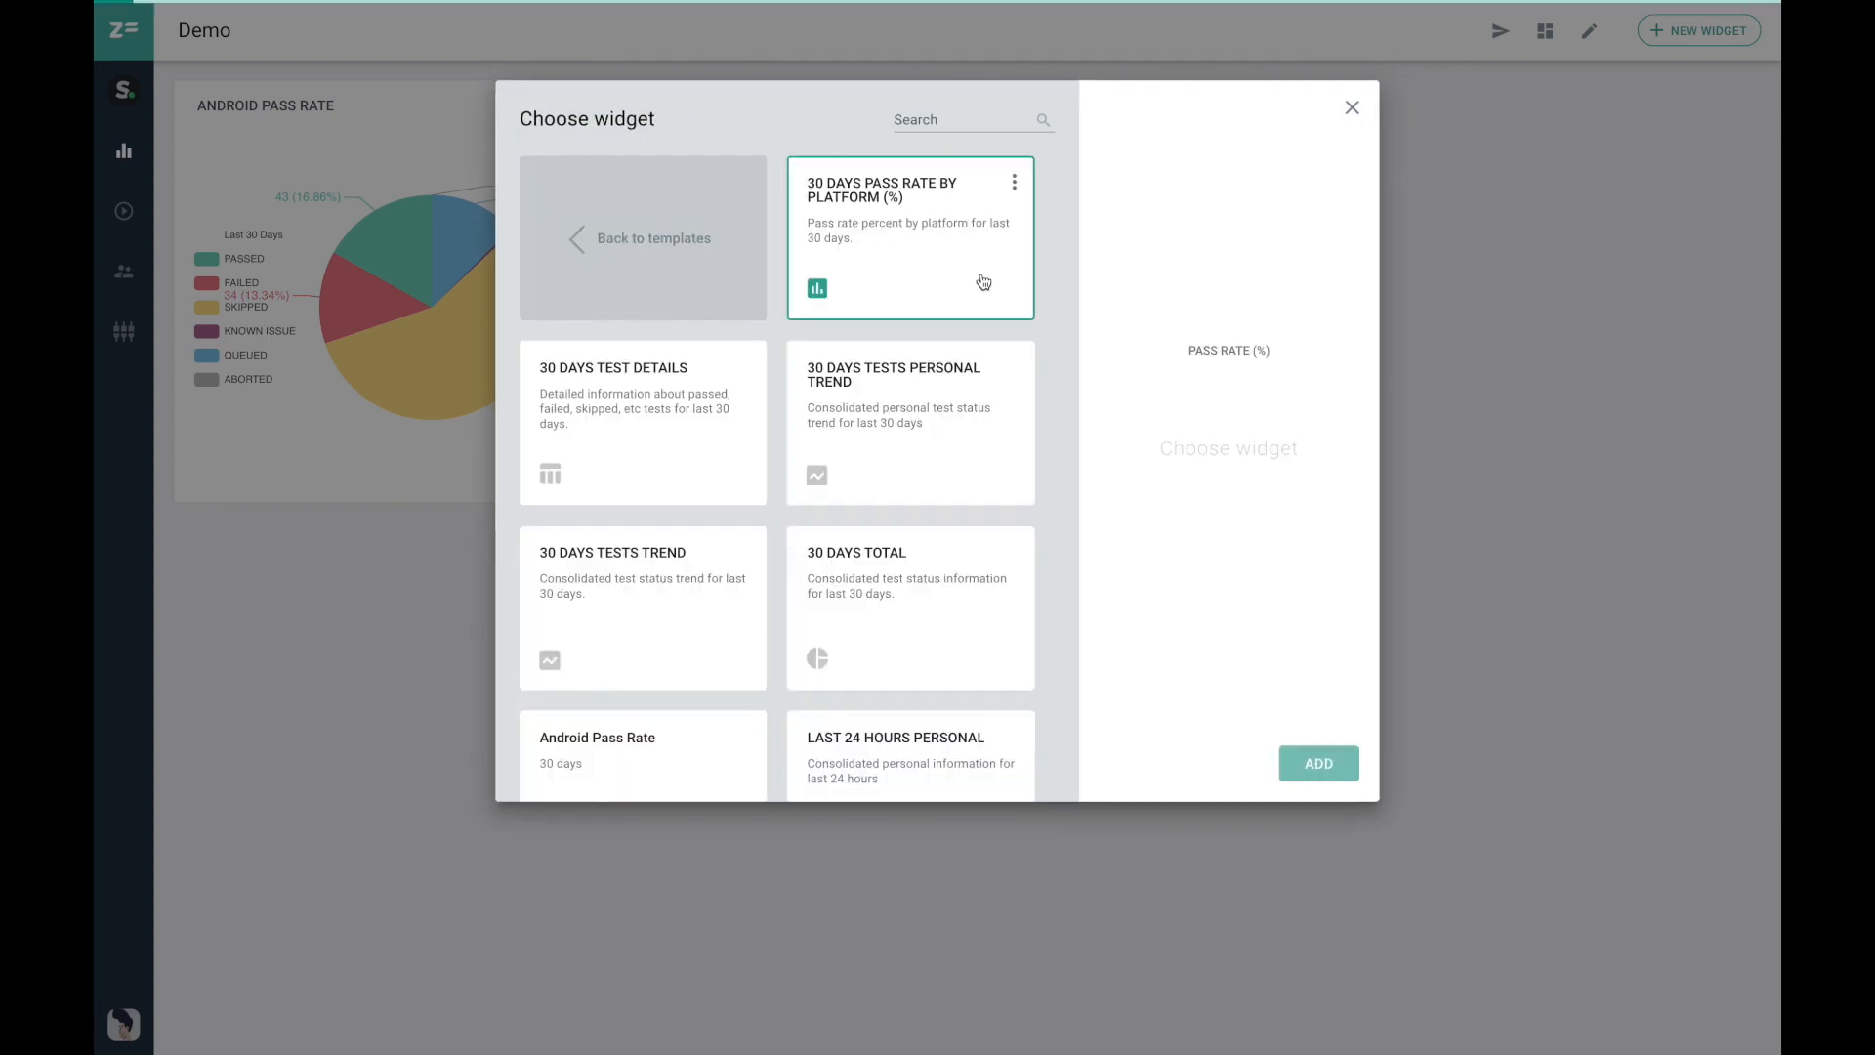
pyautogui.click(1318, 777)
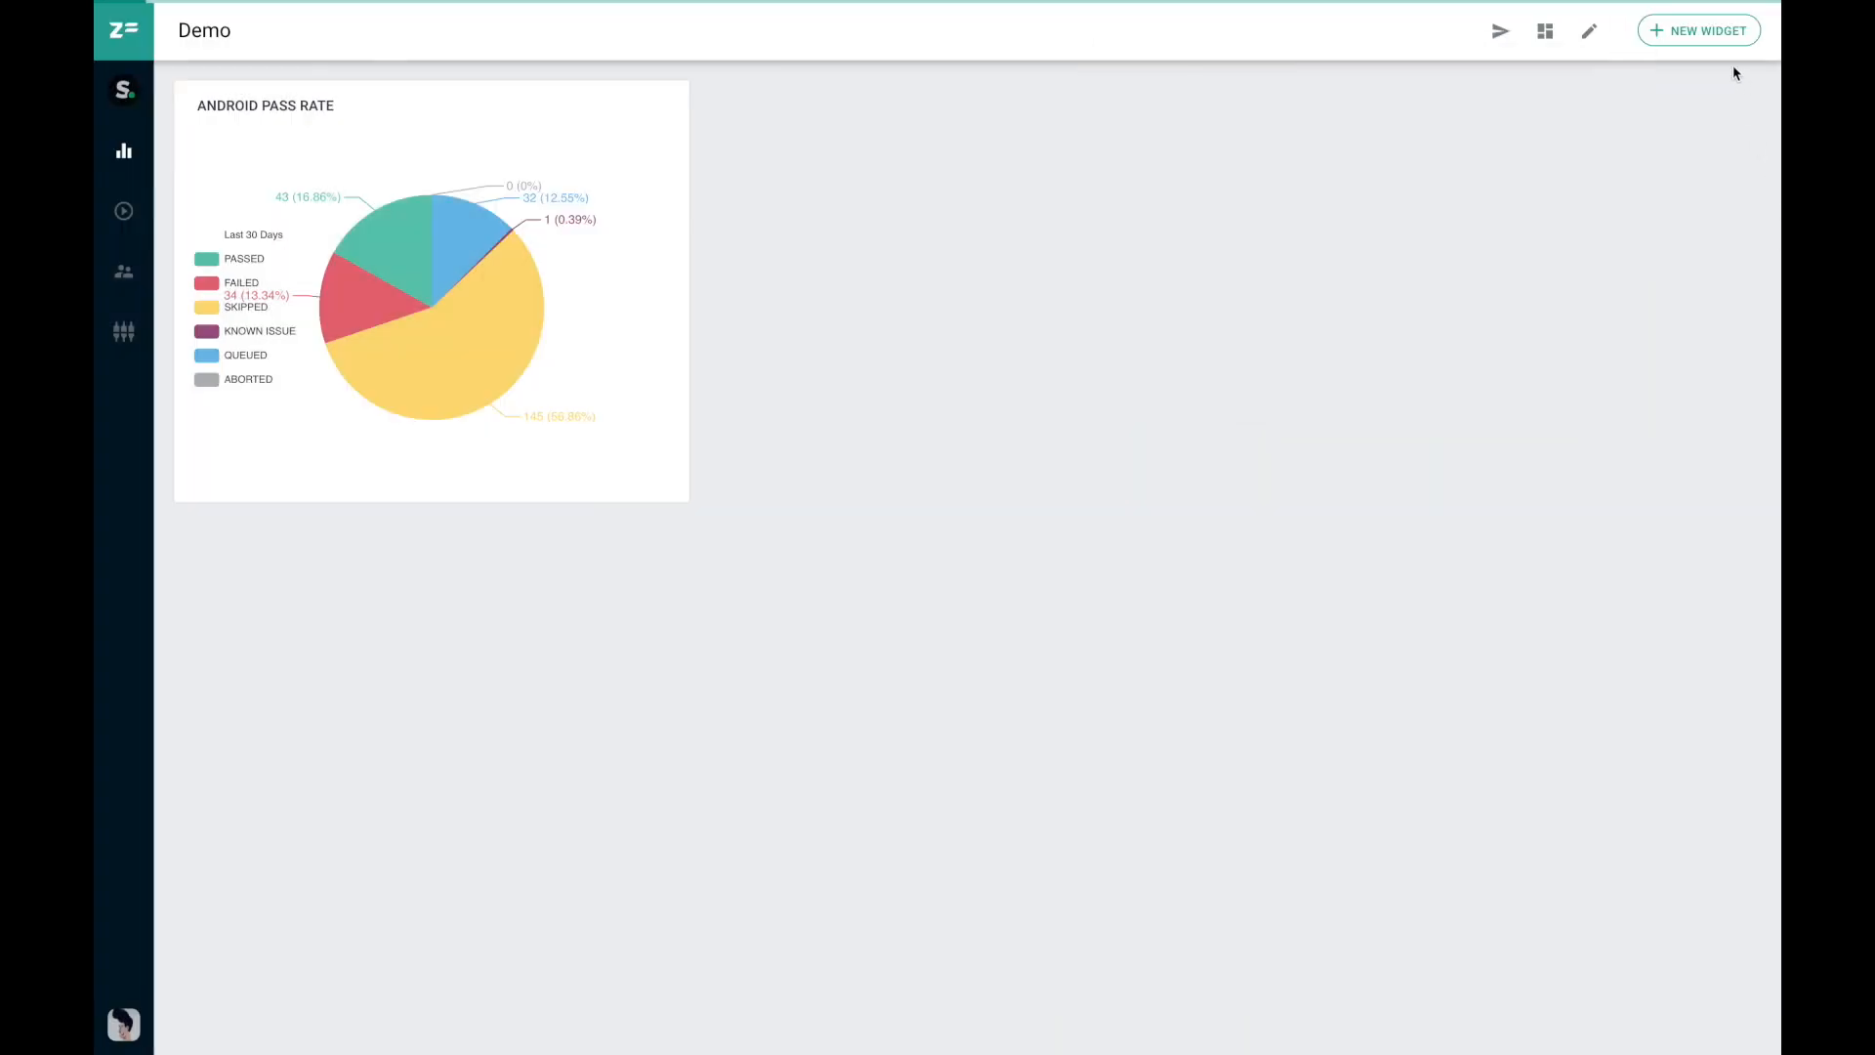
# Add the existing widget 30 Days Tests Trend to the dashboard.
pyautogui.click(1691, 39)
pyautogui.click(720, 196)
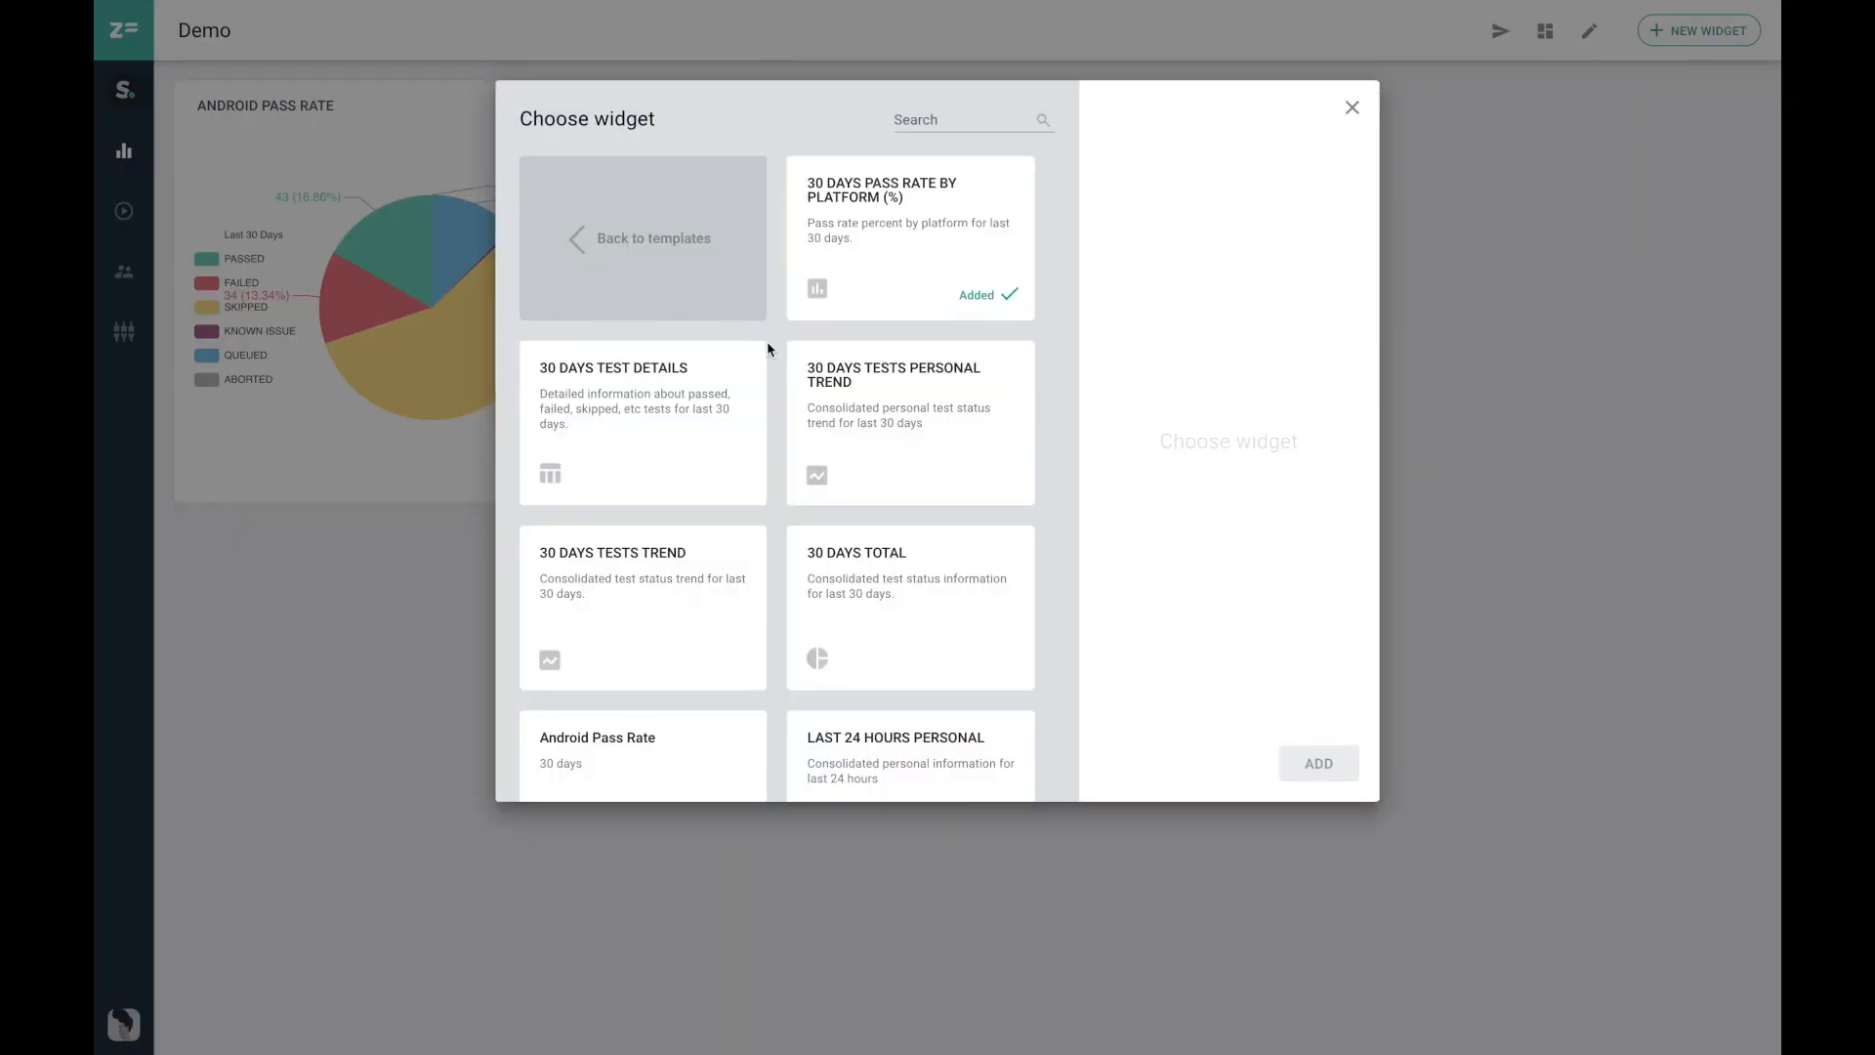
pyautogui.click(704, 625)
pyautogui.click(1318, 763)
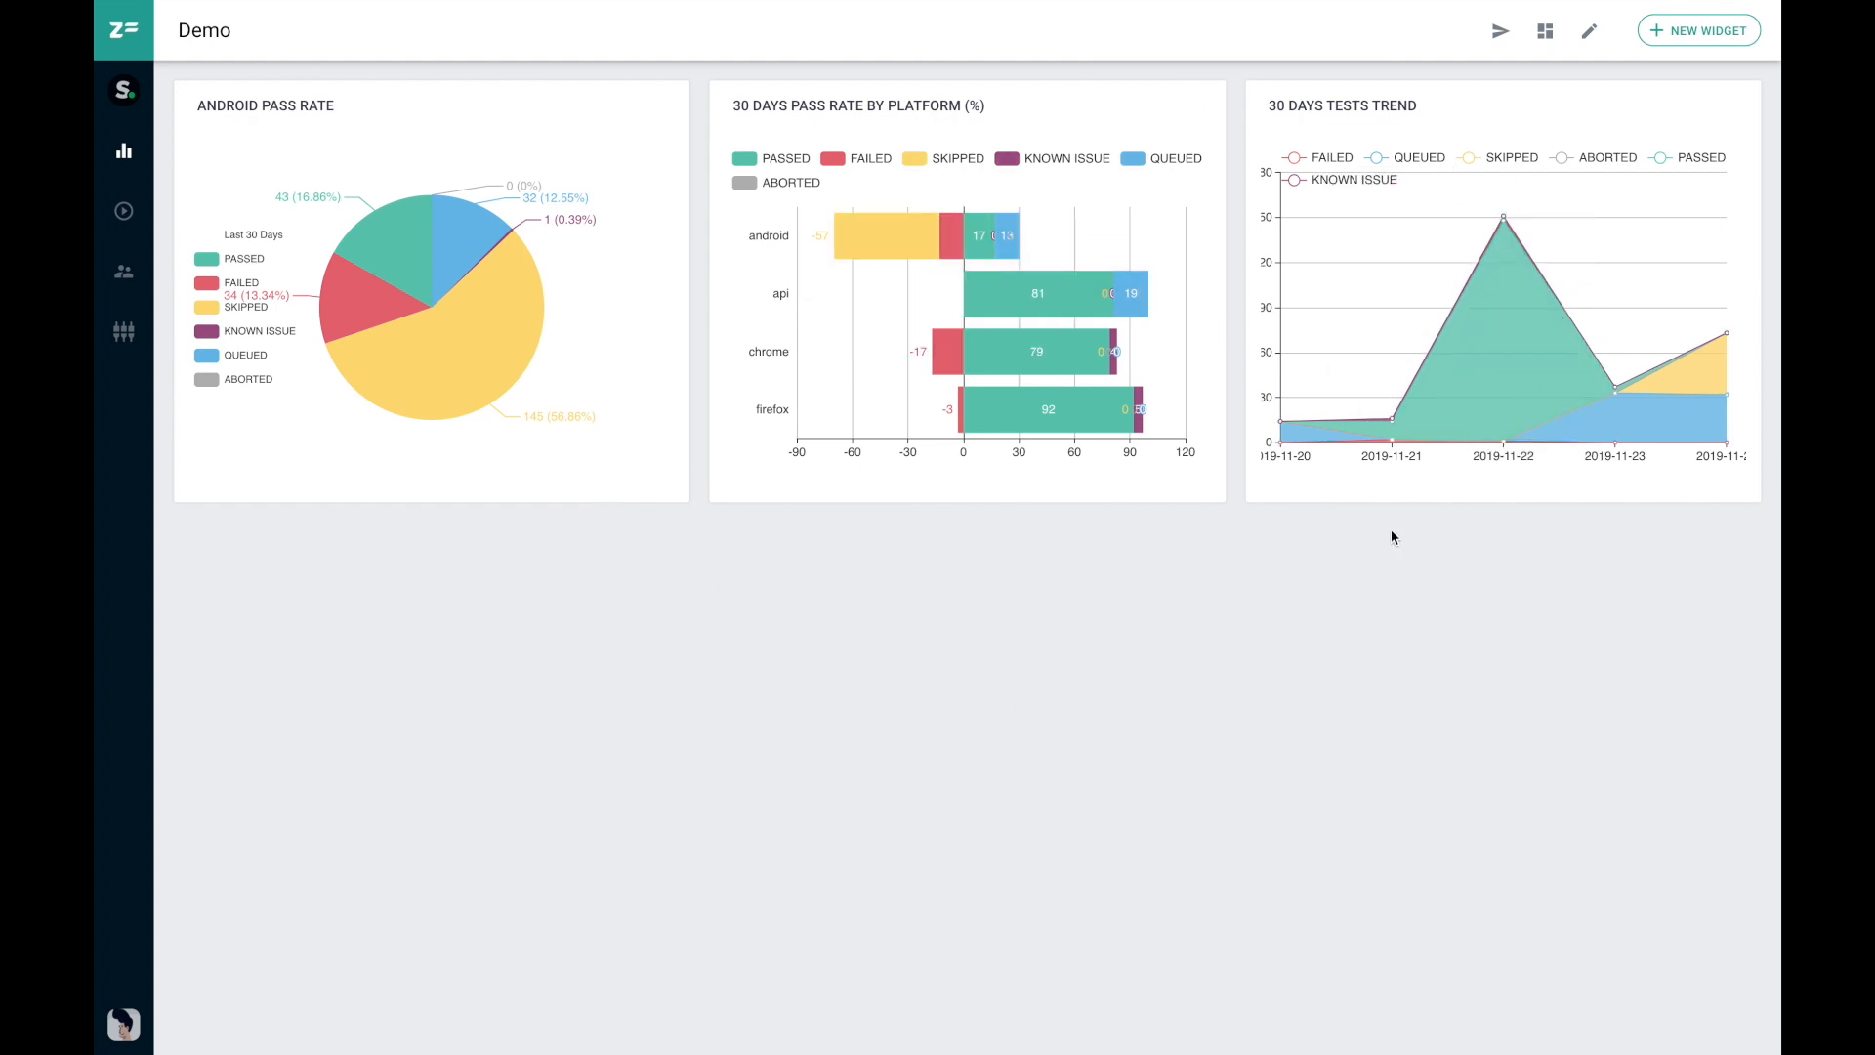
# Rearrange the widgets so the platform pass rate fills the rest of the first row and the tests trend spans the full row below.
pyautogui.moveTo(1535, 243)
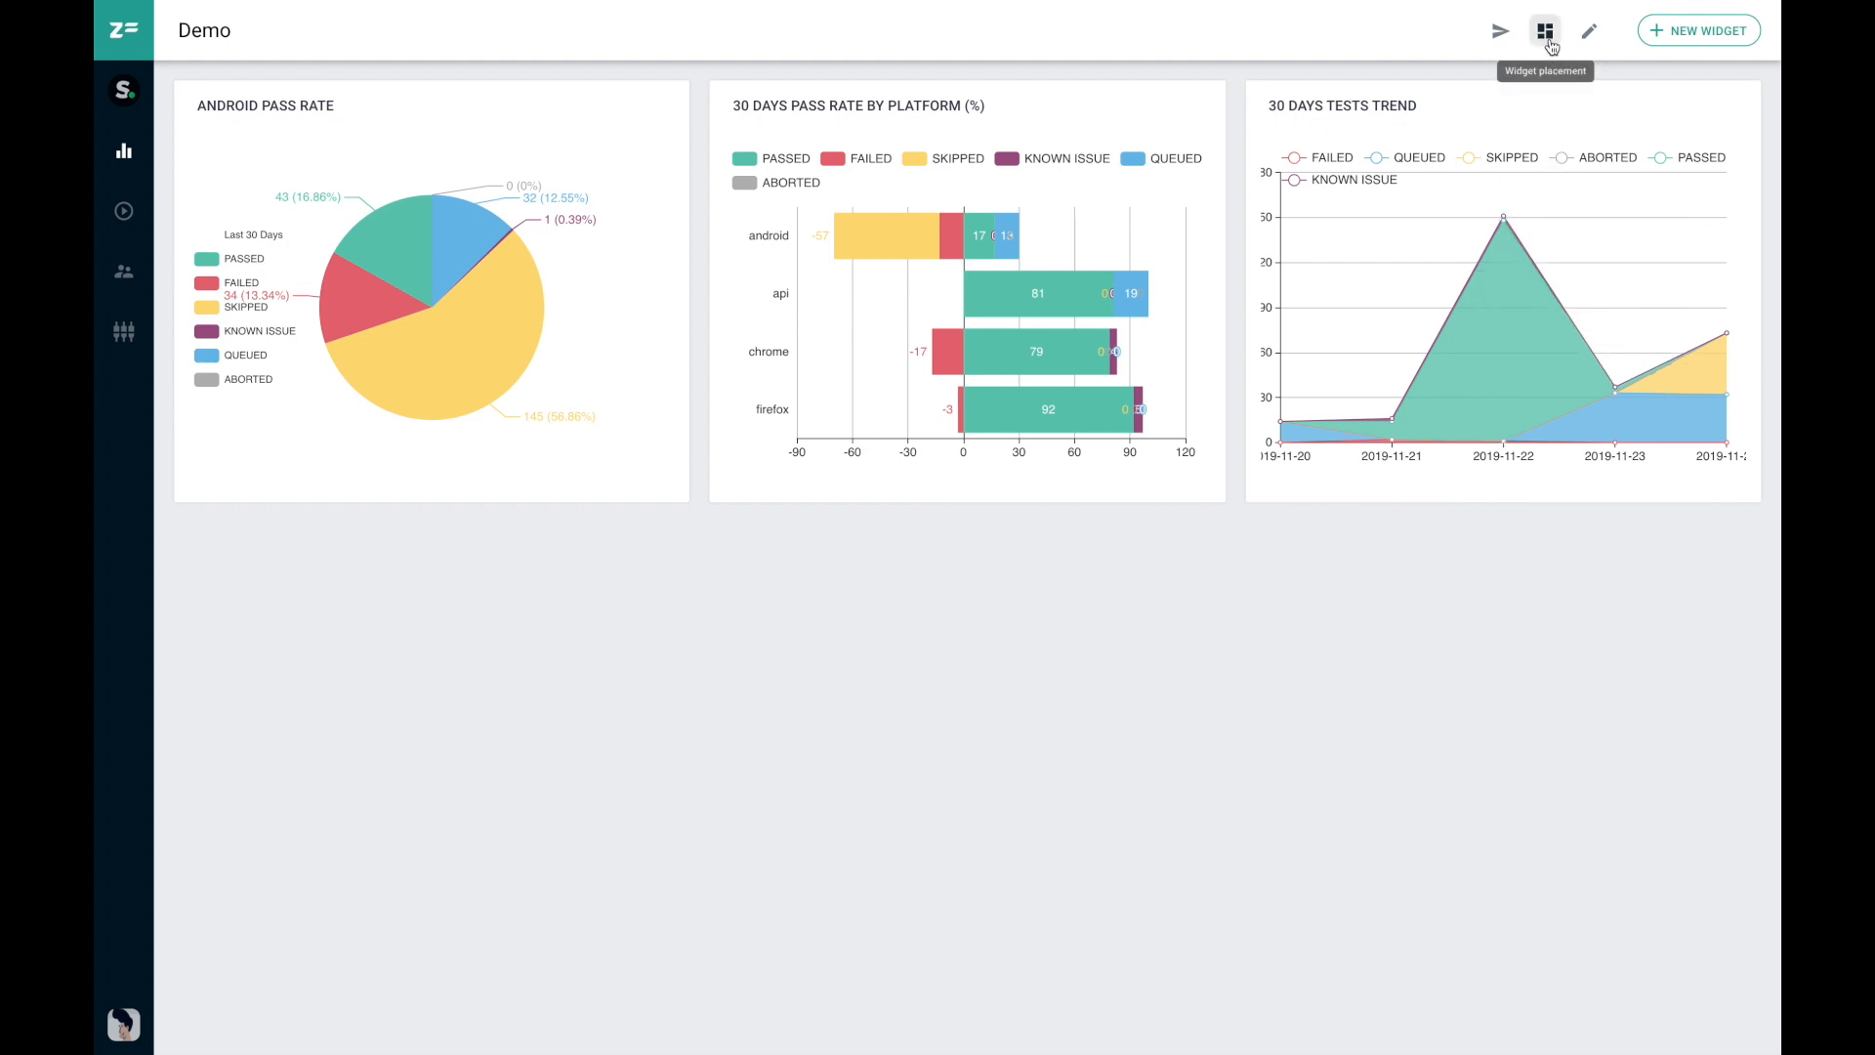
pyautogui.click(1546, 39)
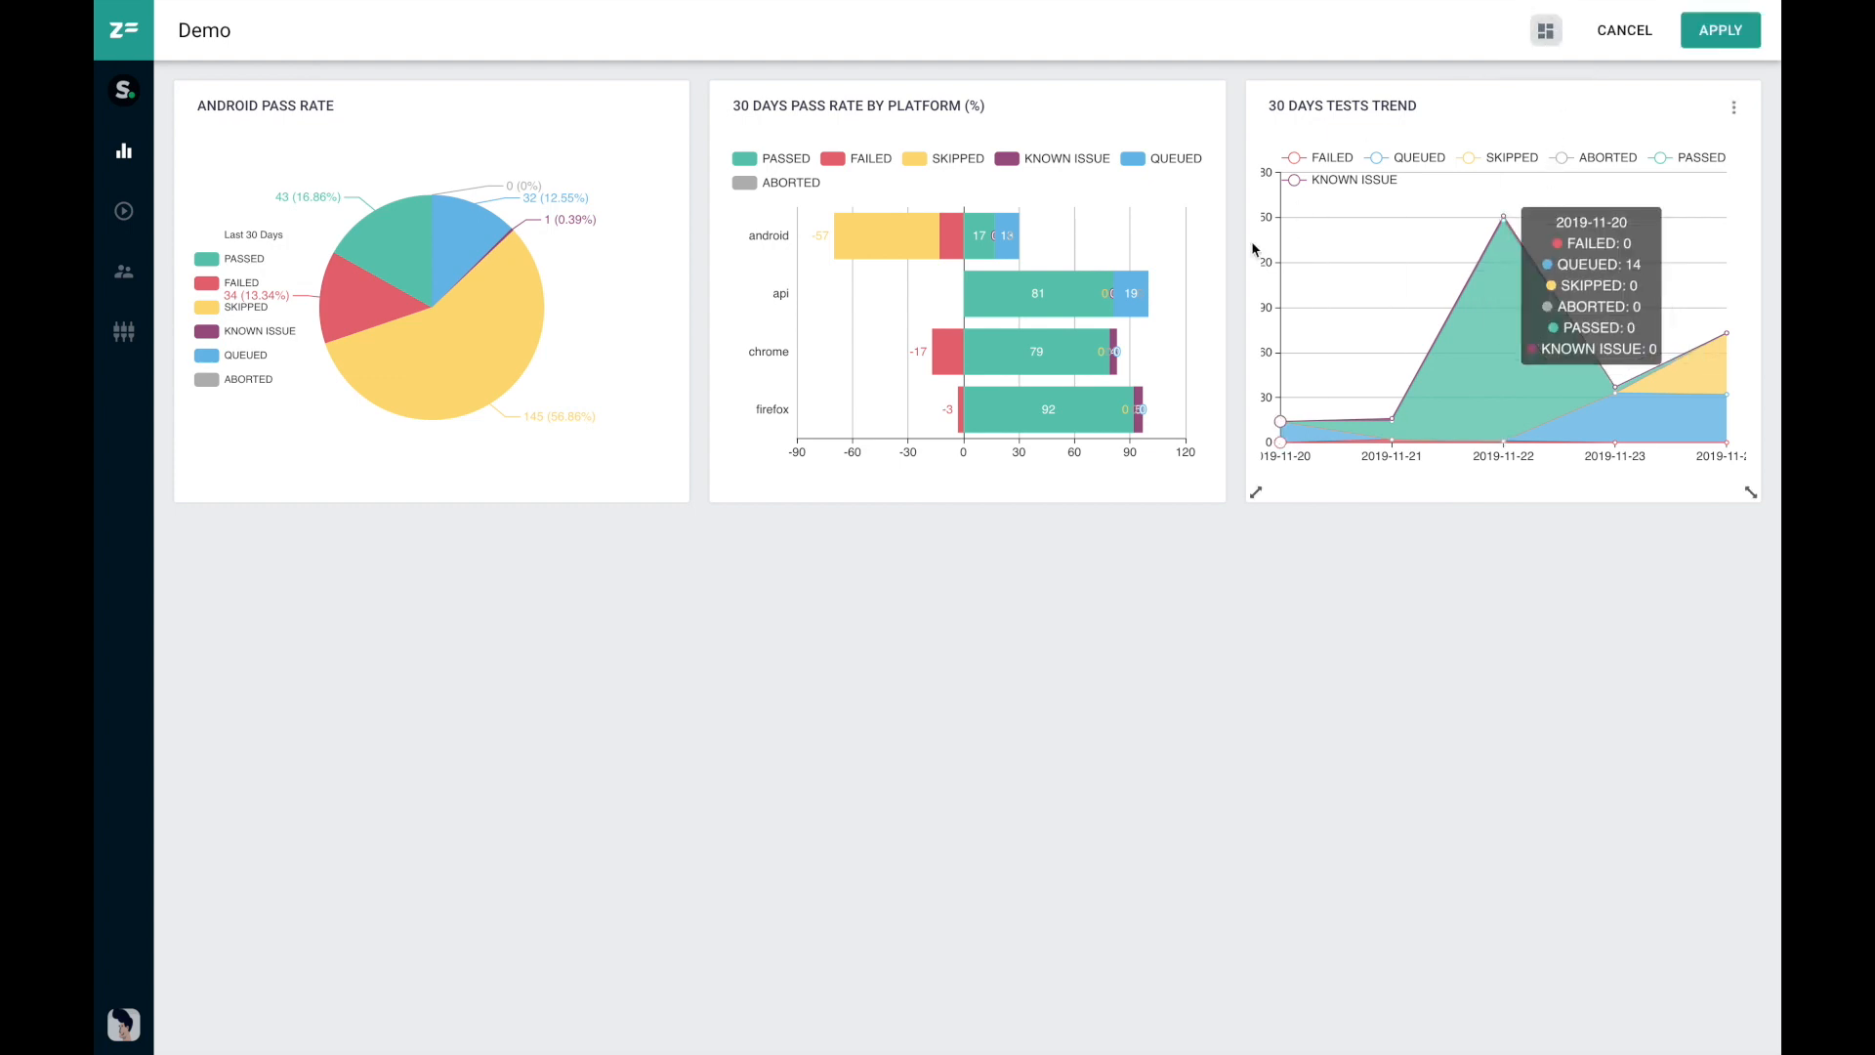
pyautogui.moveTo(1394, 122)
pyautogui.mouseDown()
pyautogui.moveTo(1381, 175)
pyautogui.moveTo(1426, 103)
pyautogui.mouseUp()
pyautogui.moveTo(1221, 494); pyautogui.dragTo(1731, 500)
pyautogui.moveTo(1540, 565); pyautogui.dragTo(469, 553)
pyautogui.moveTo(682, 940); pyautogui.dragTo(1711, 957)
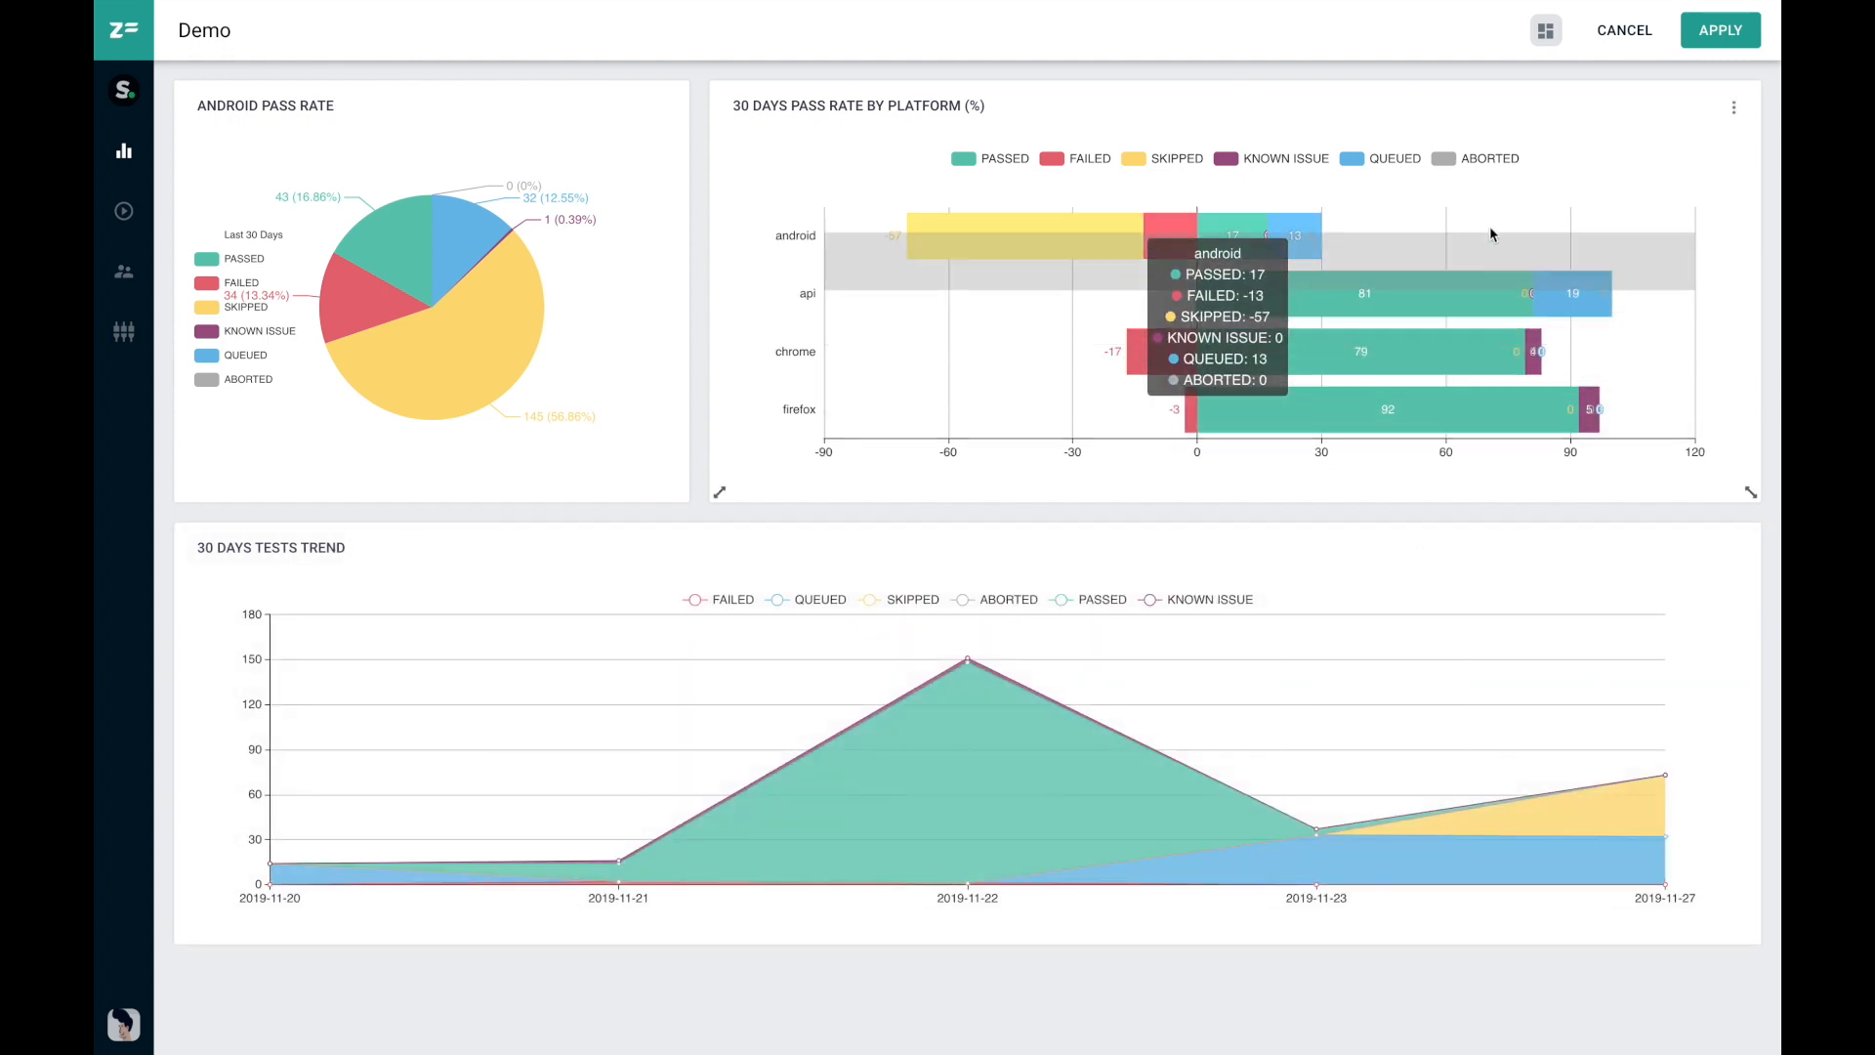
pyautogui.click(1723, 35)
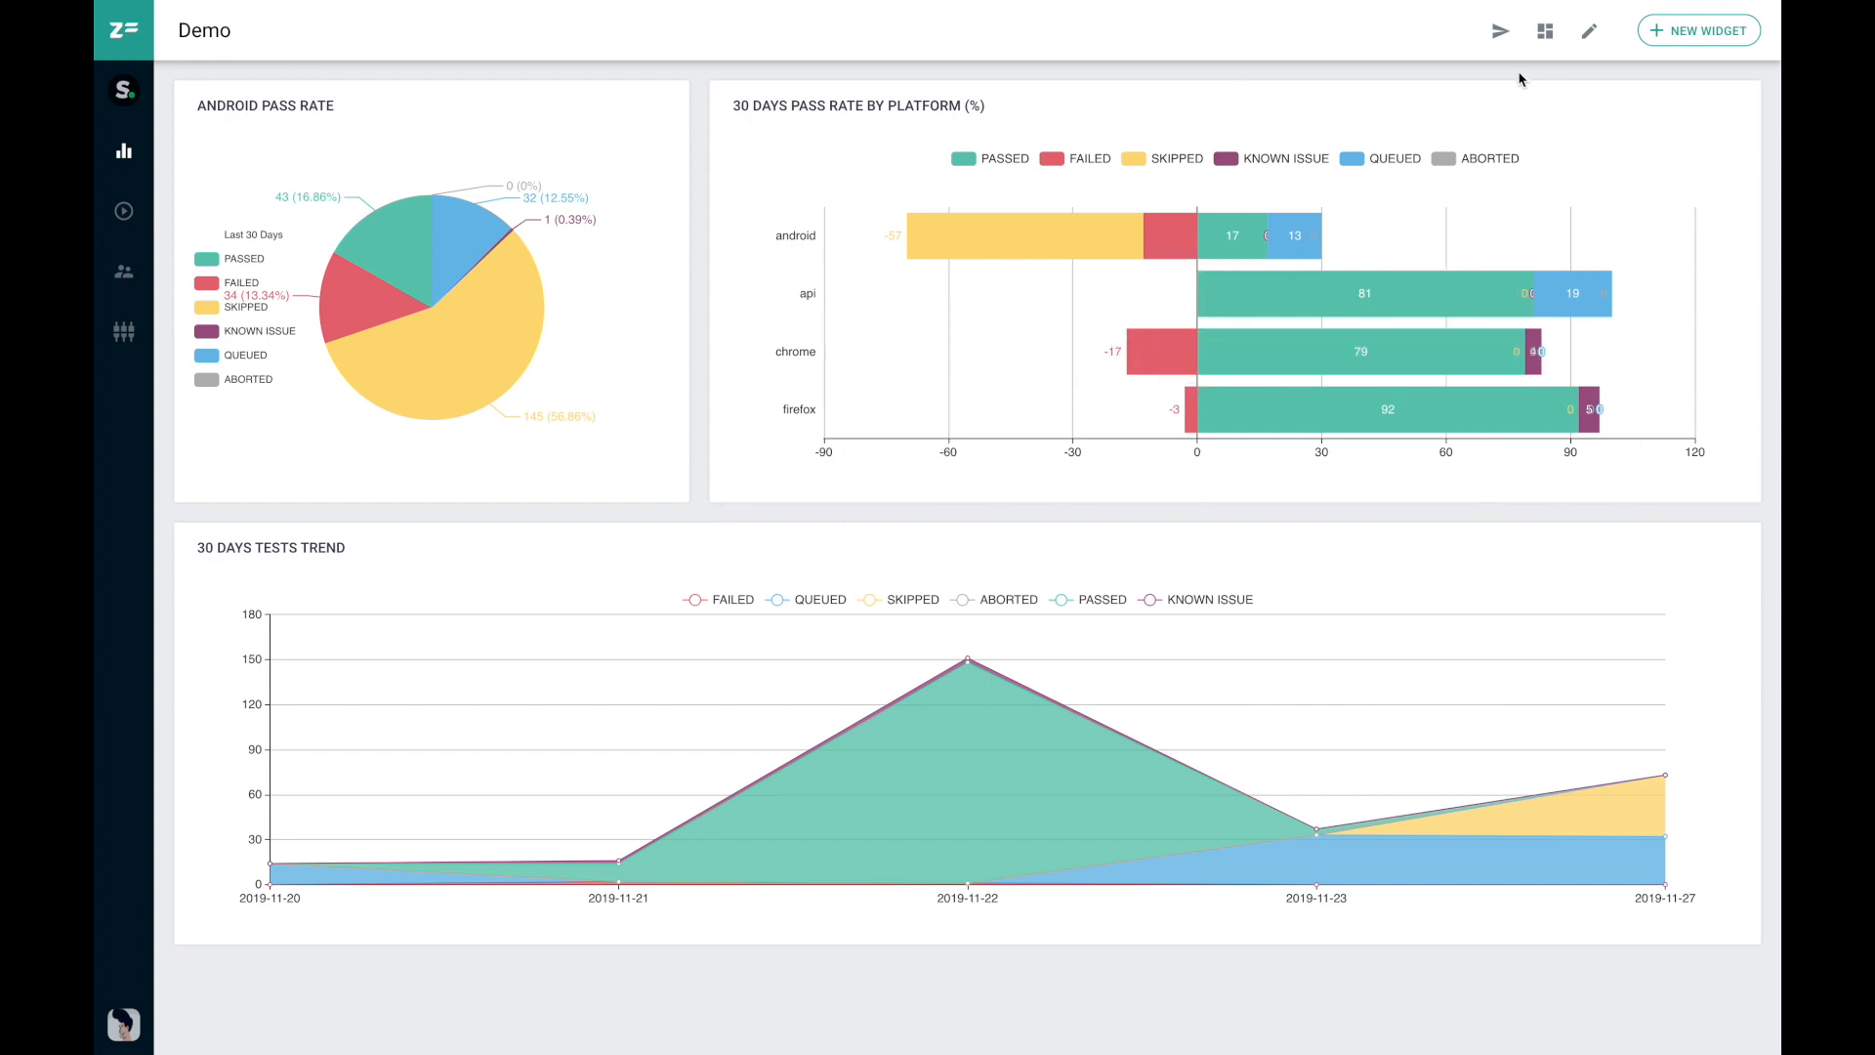
# Look at the dashboard's email form and the actions available for the Android Pass Rate widget.
pyautogui.click(1500, 32)
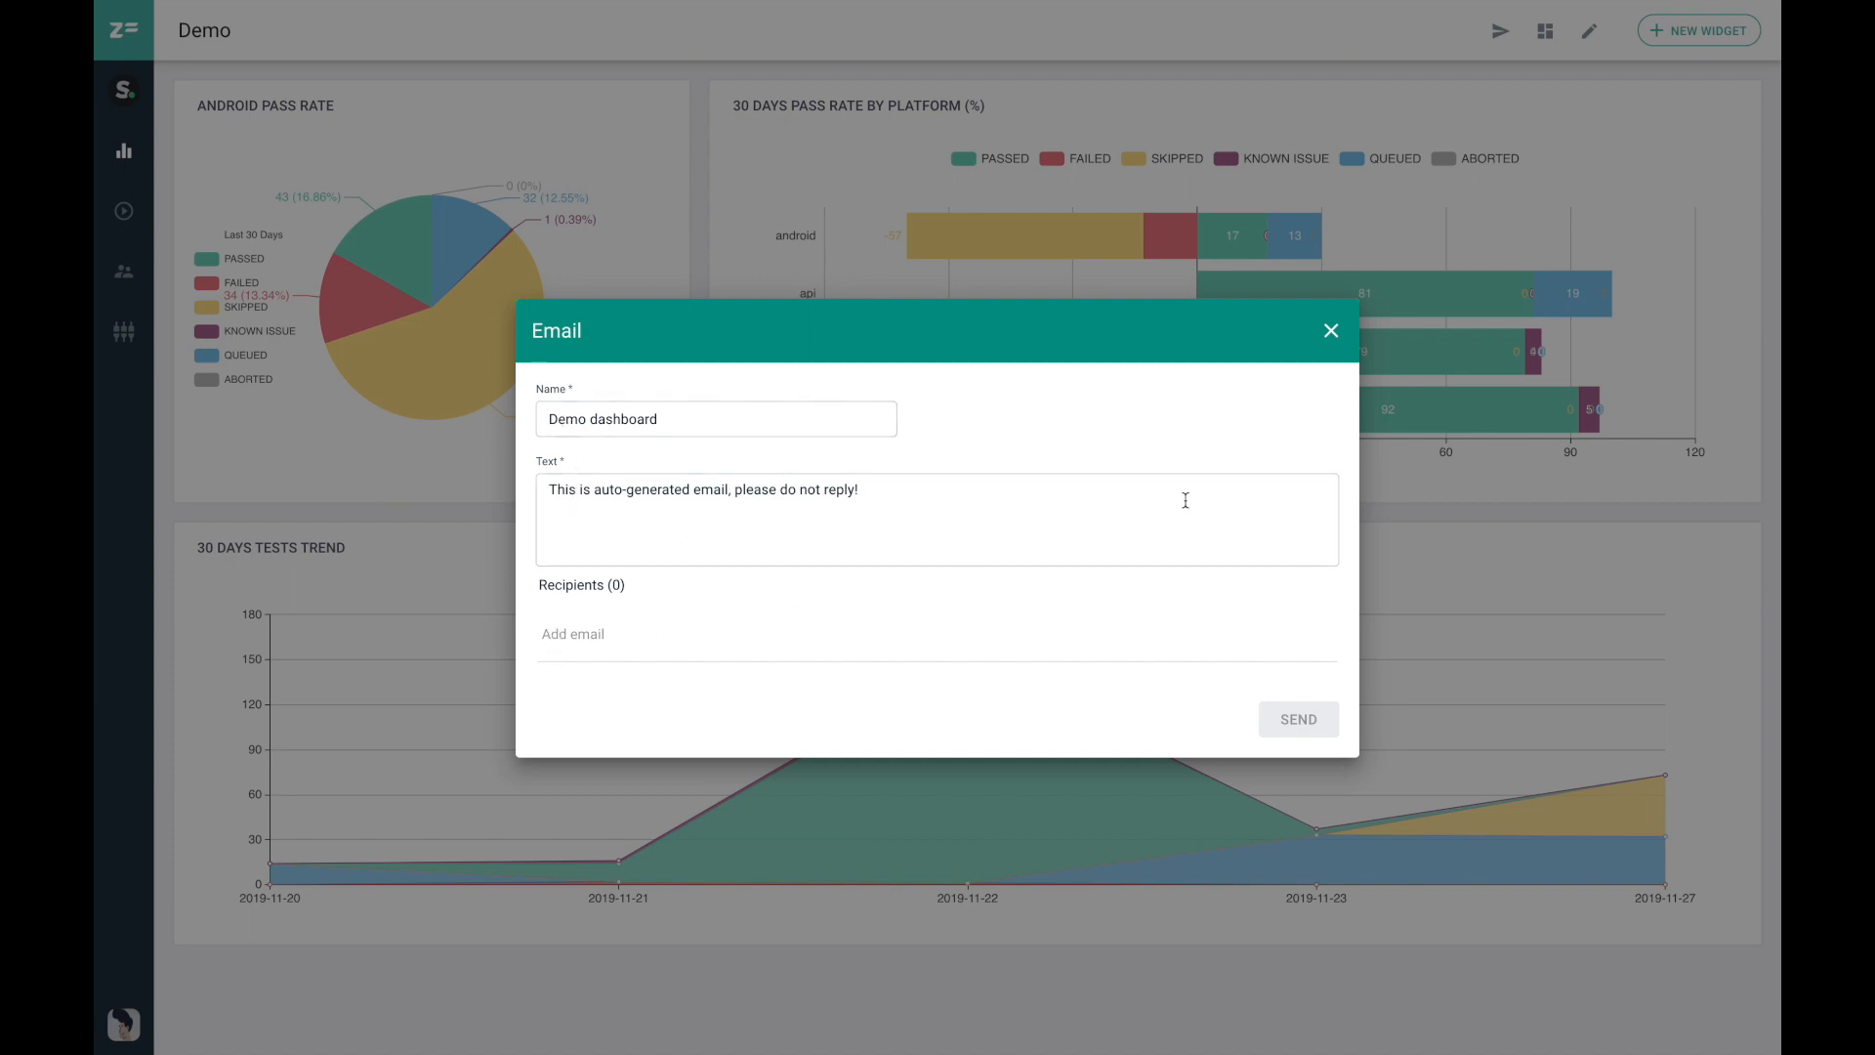
pyautogui.click(1317, 344)
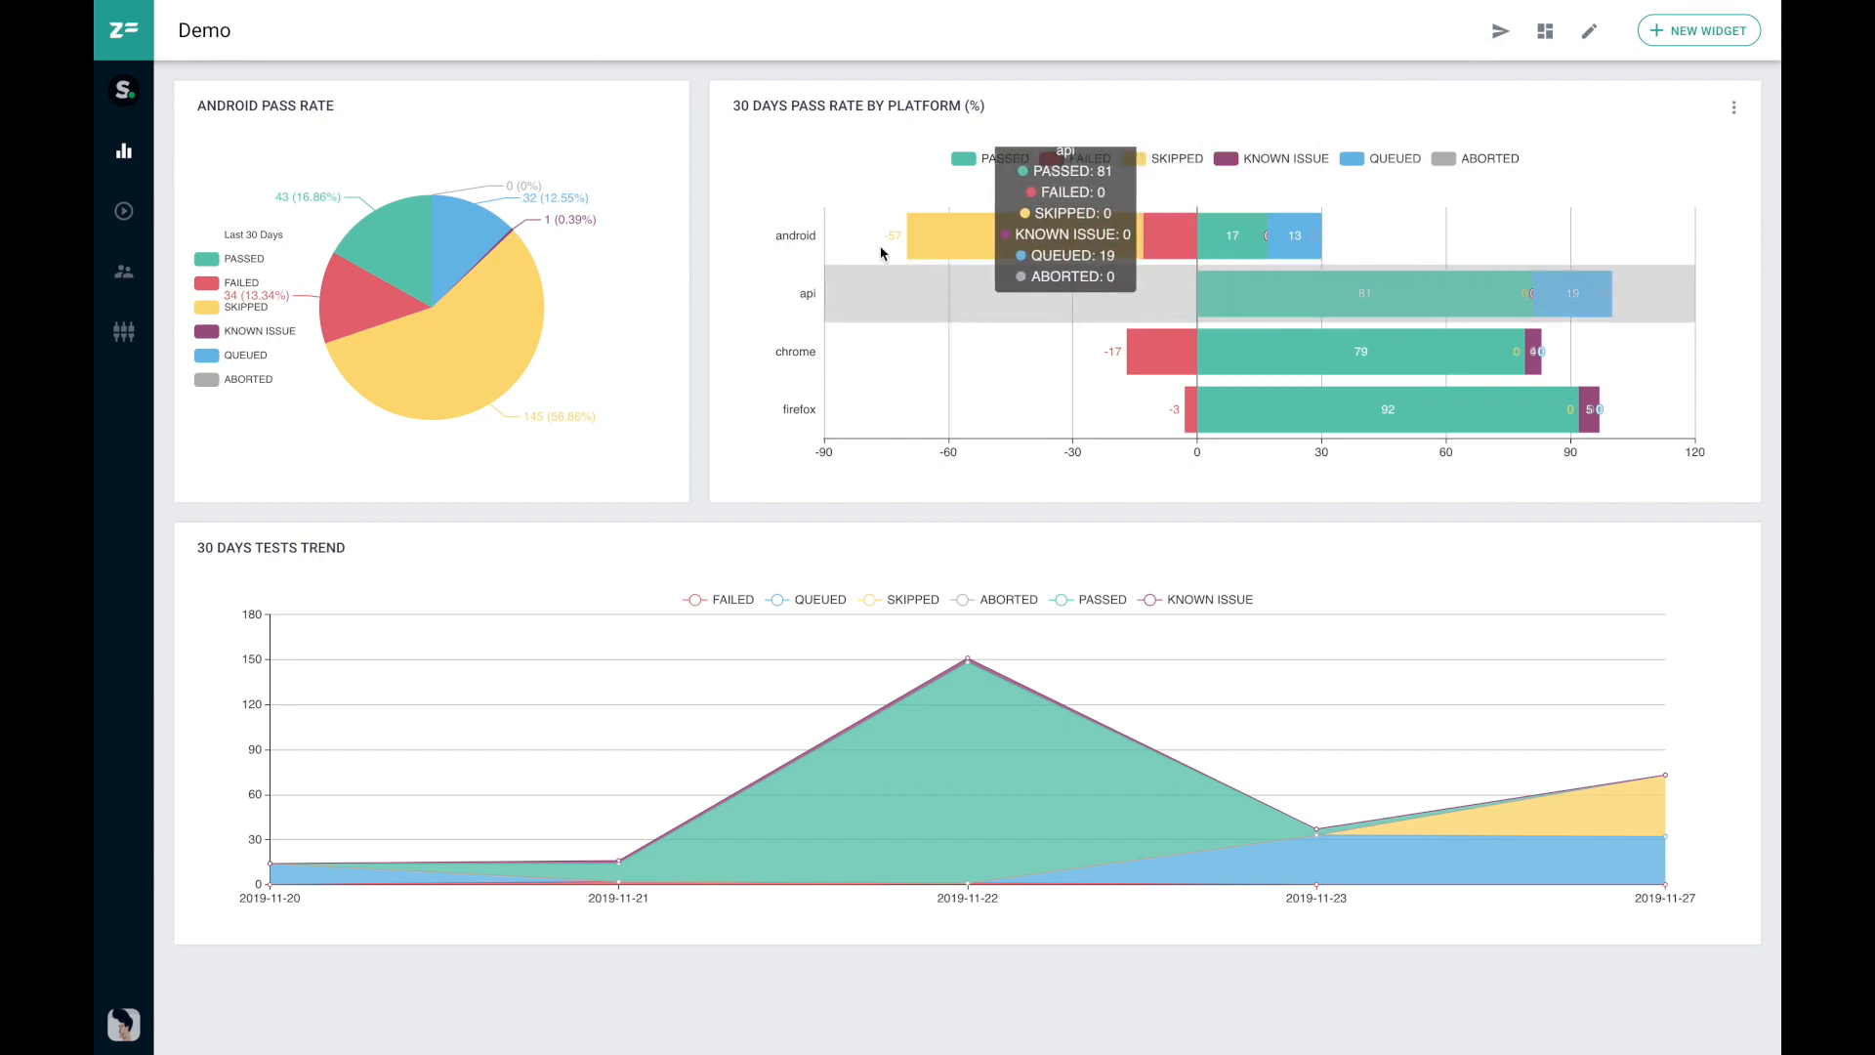
pyautogui.click(662, 107)
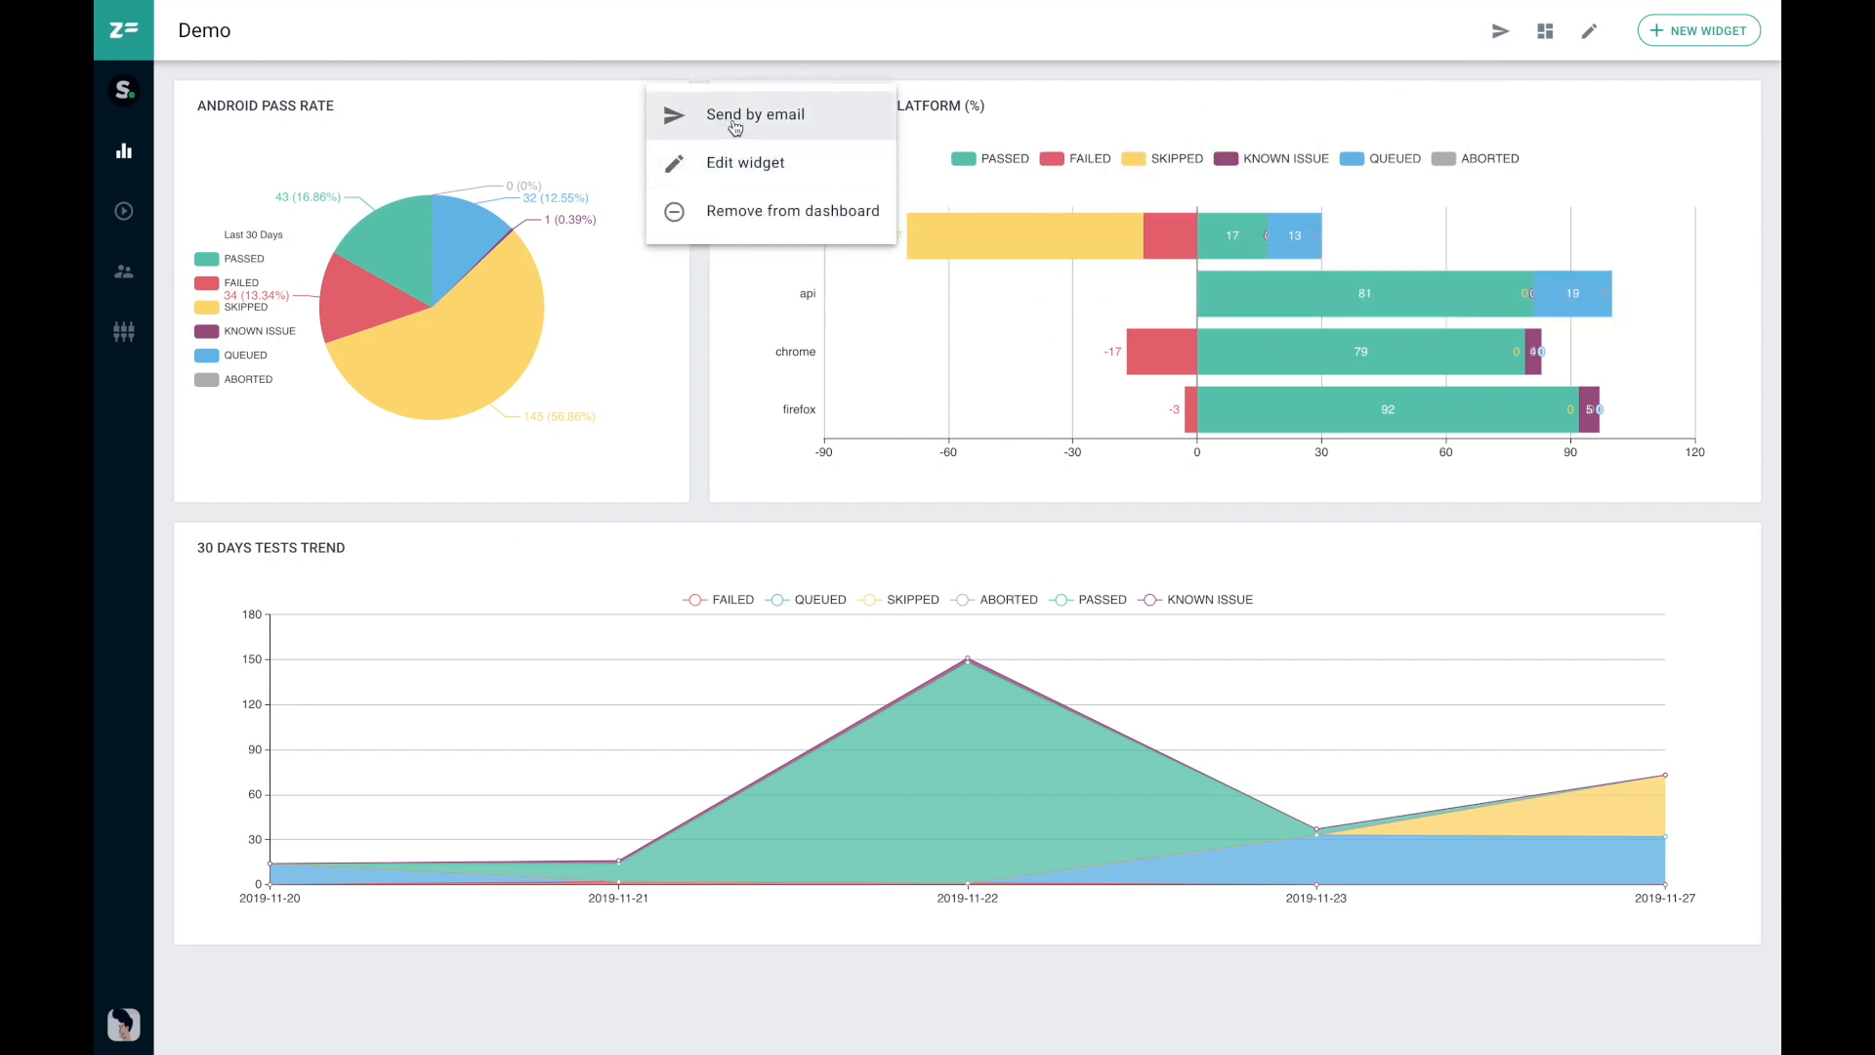
pyautogui.click(690, 356)
# Review all editable parameters of the Android Pass Rate widget, including the additional filters, and close without changes.
pyautogui.click(660, 106)
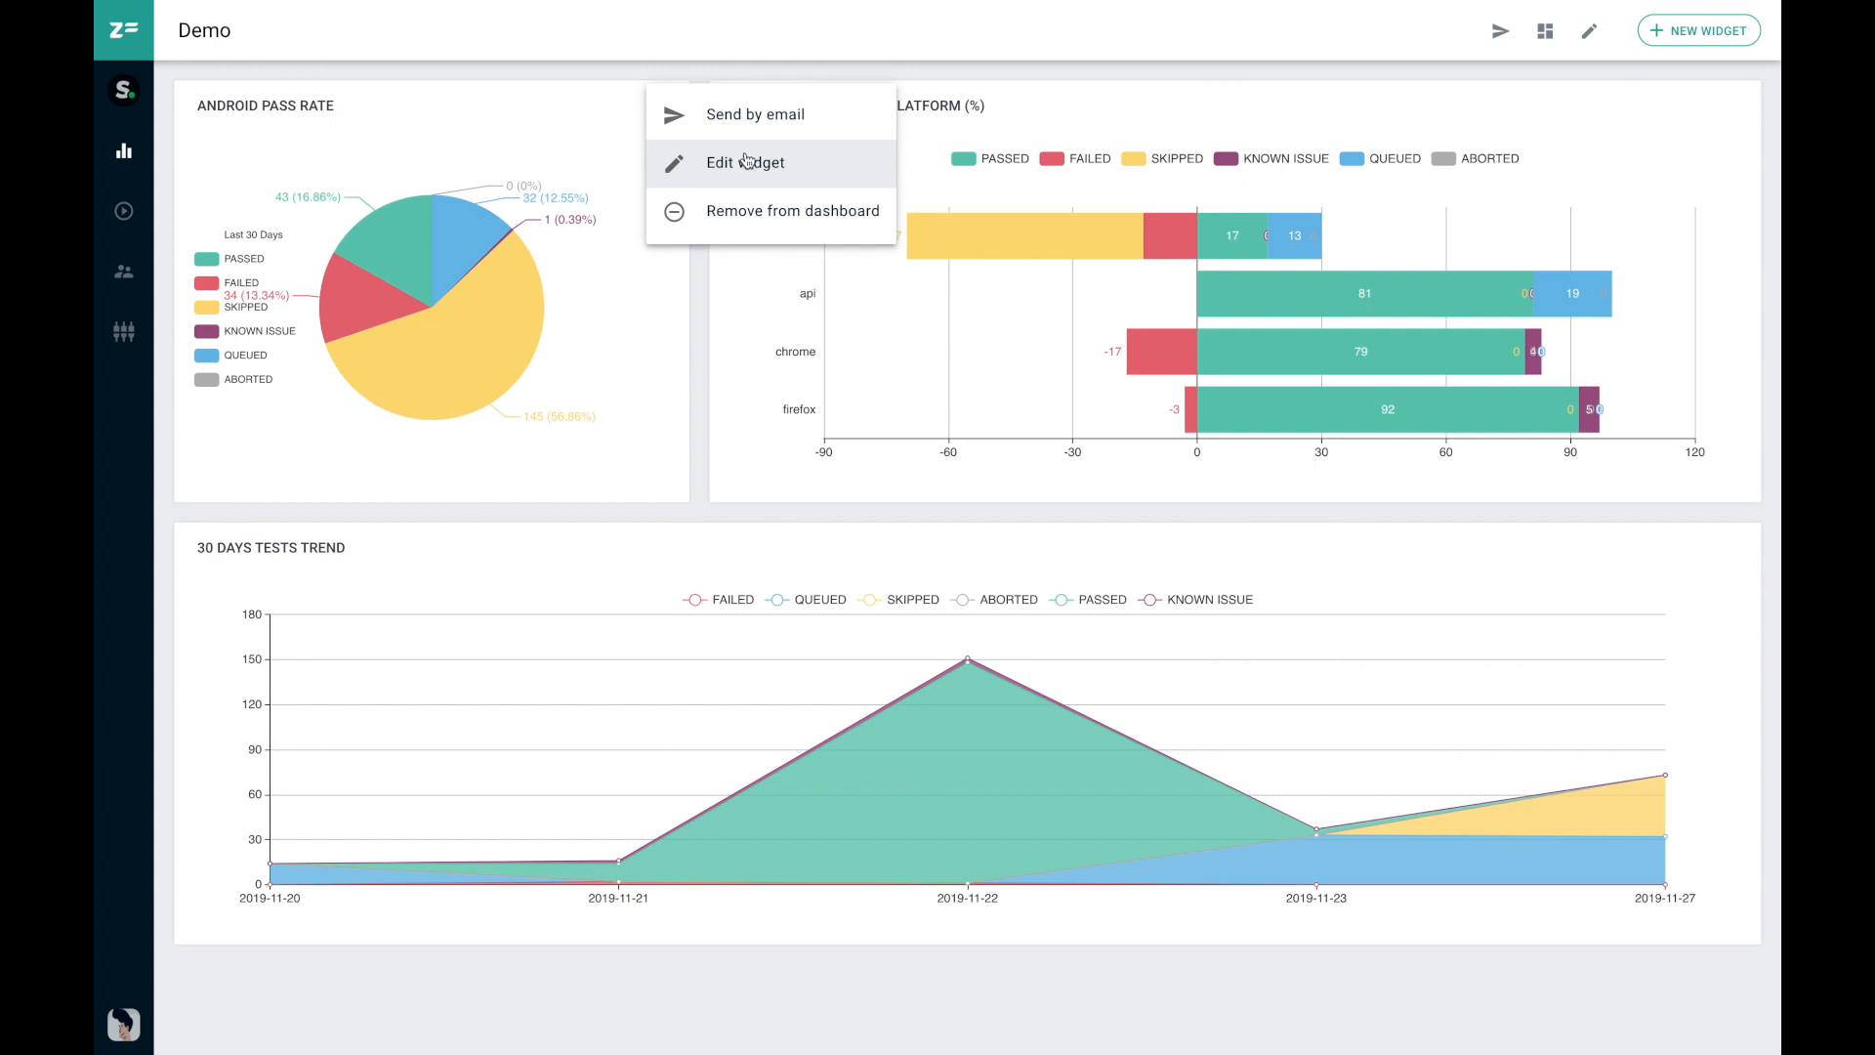
pyautogui.click(781, 168)
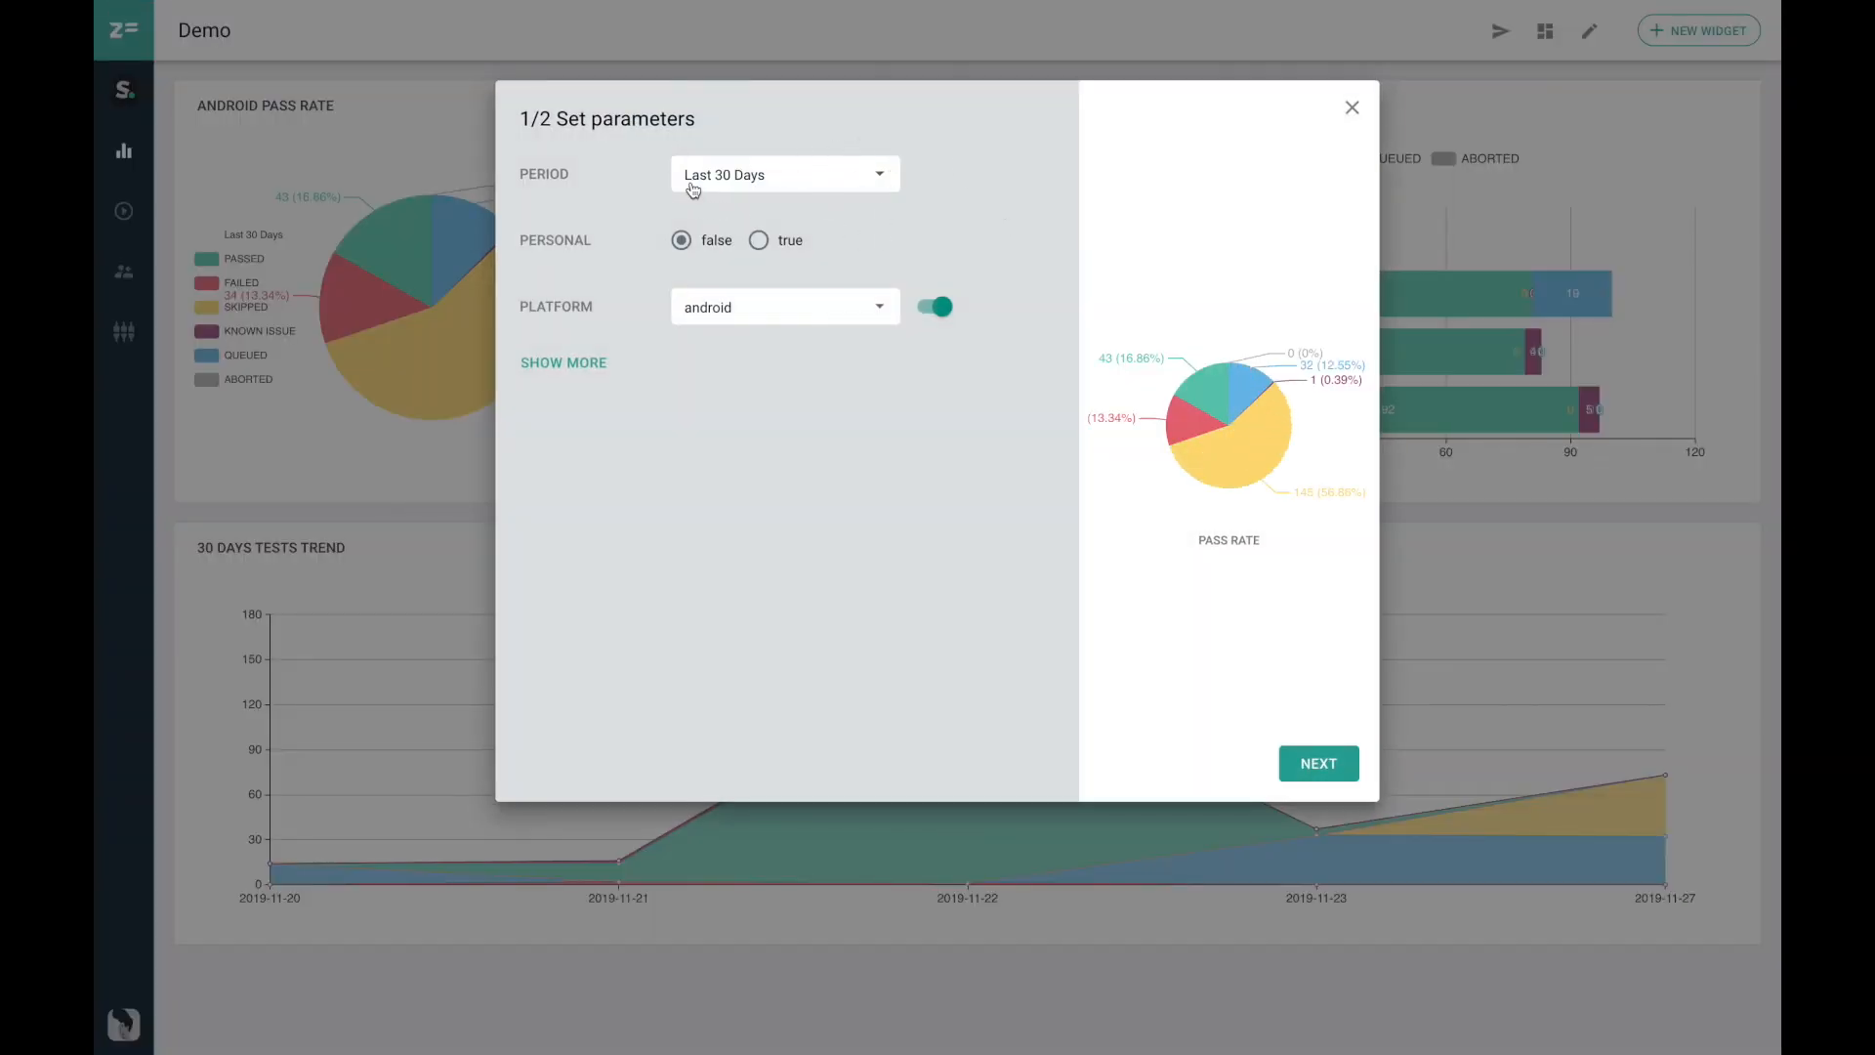
pyautogui.click(576, 366)
pyautogui.scroll(-4, 872, 408)
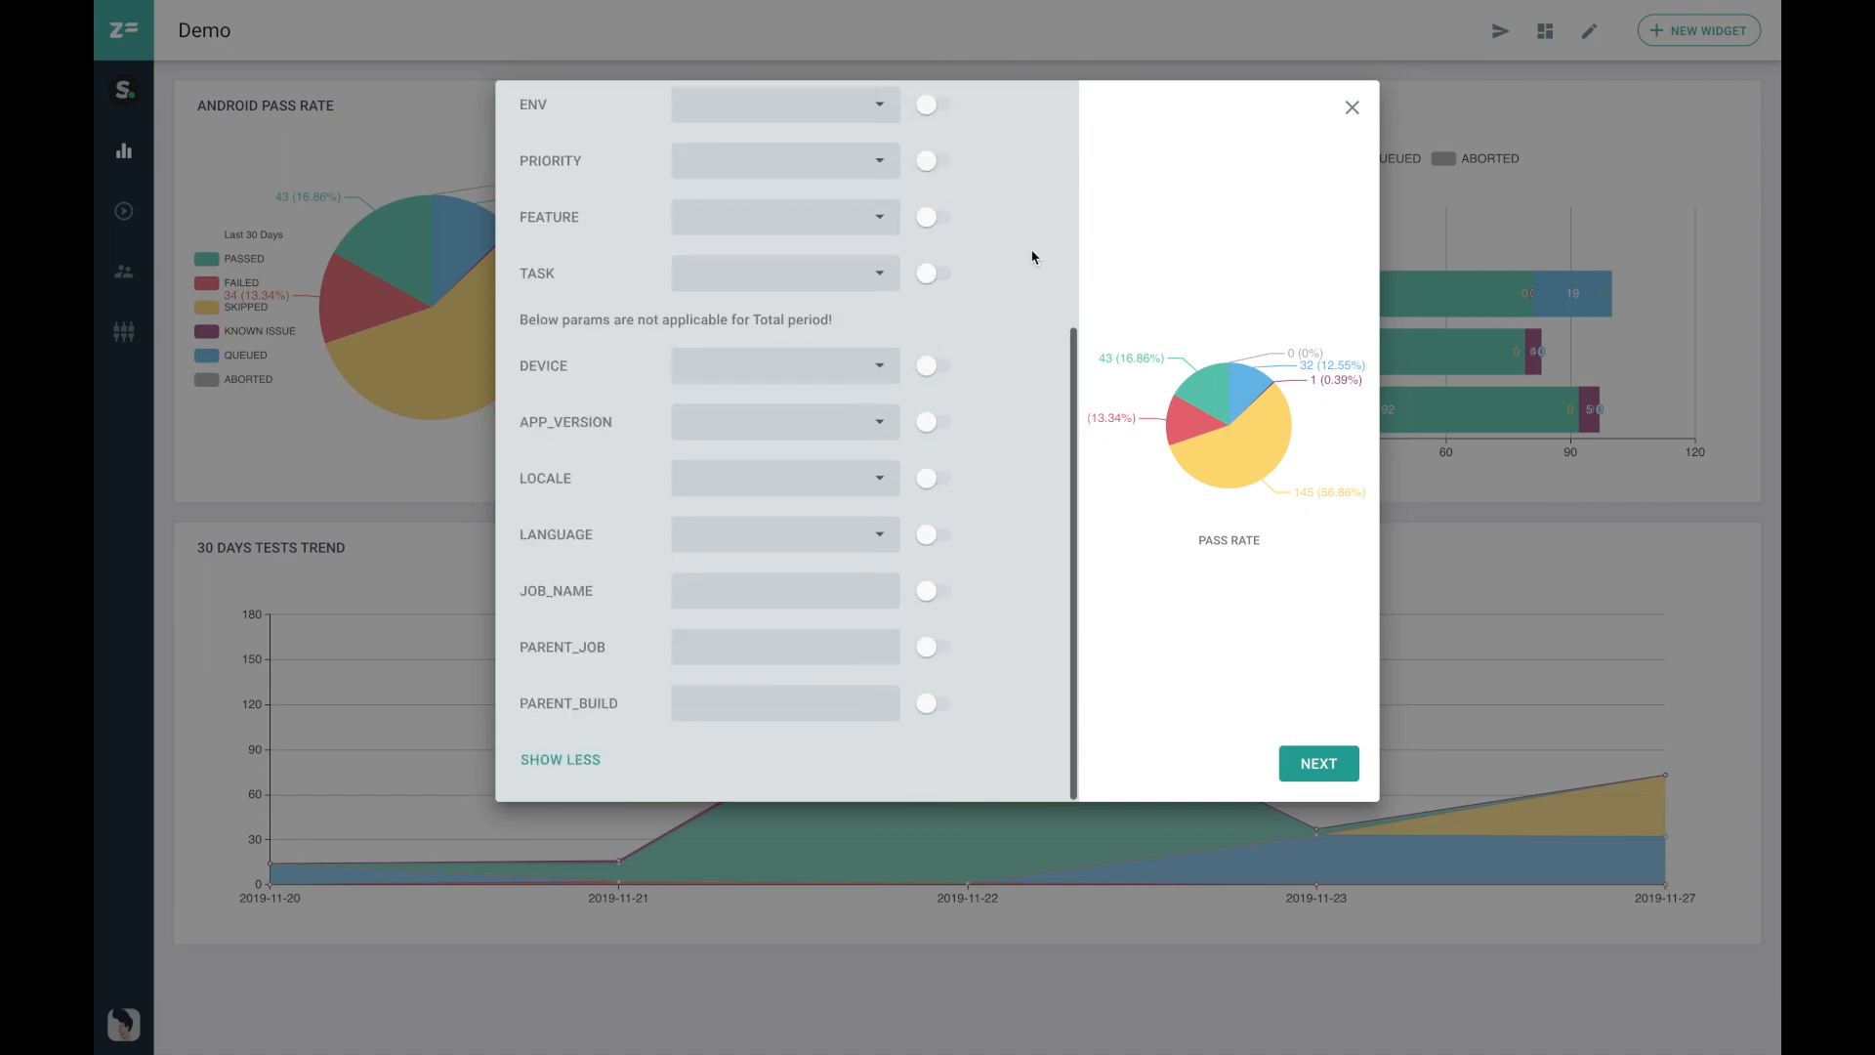
pyautogui.click(1350, 106)
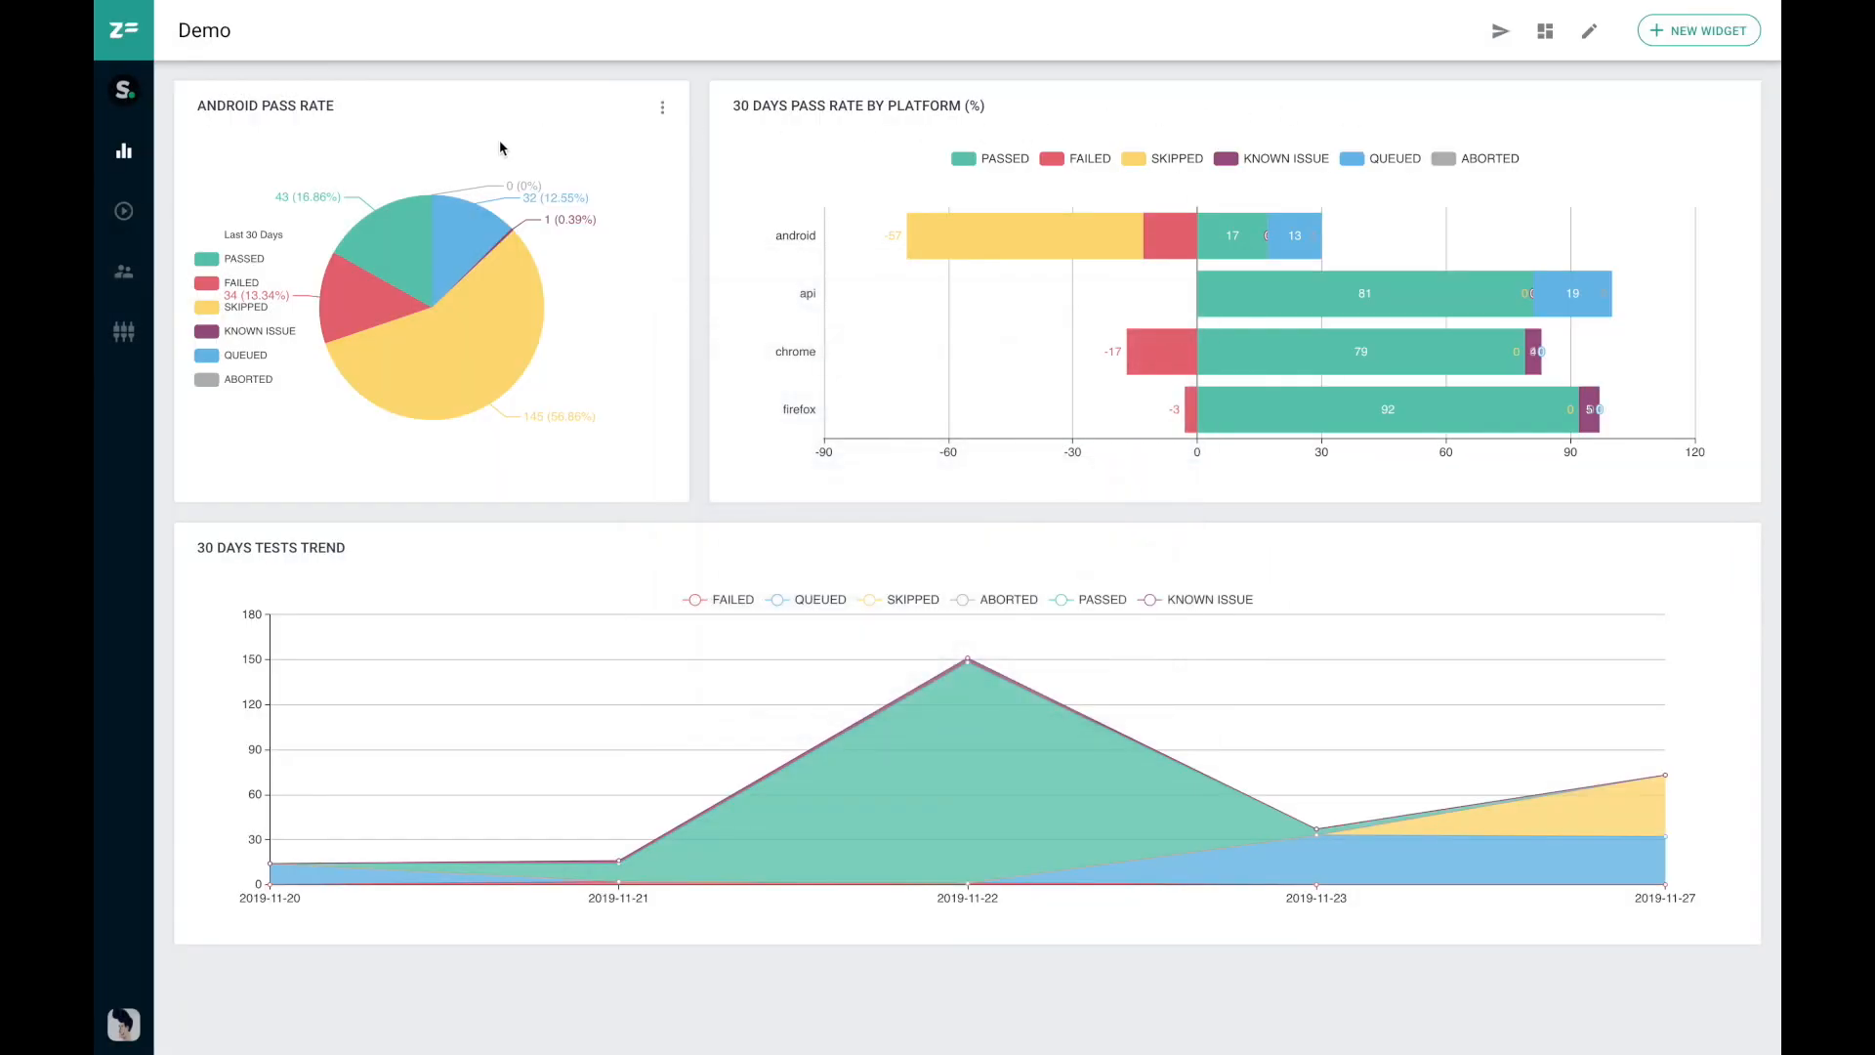
# Remove the Android Pass Rate widget from the dashboard.
pyautogui.click(662, 109)
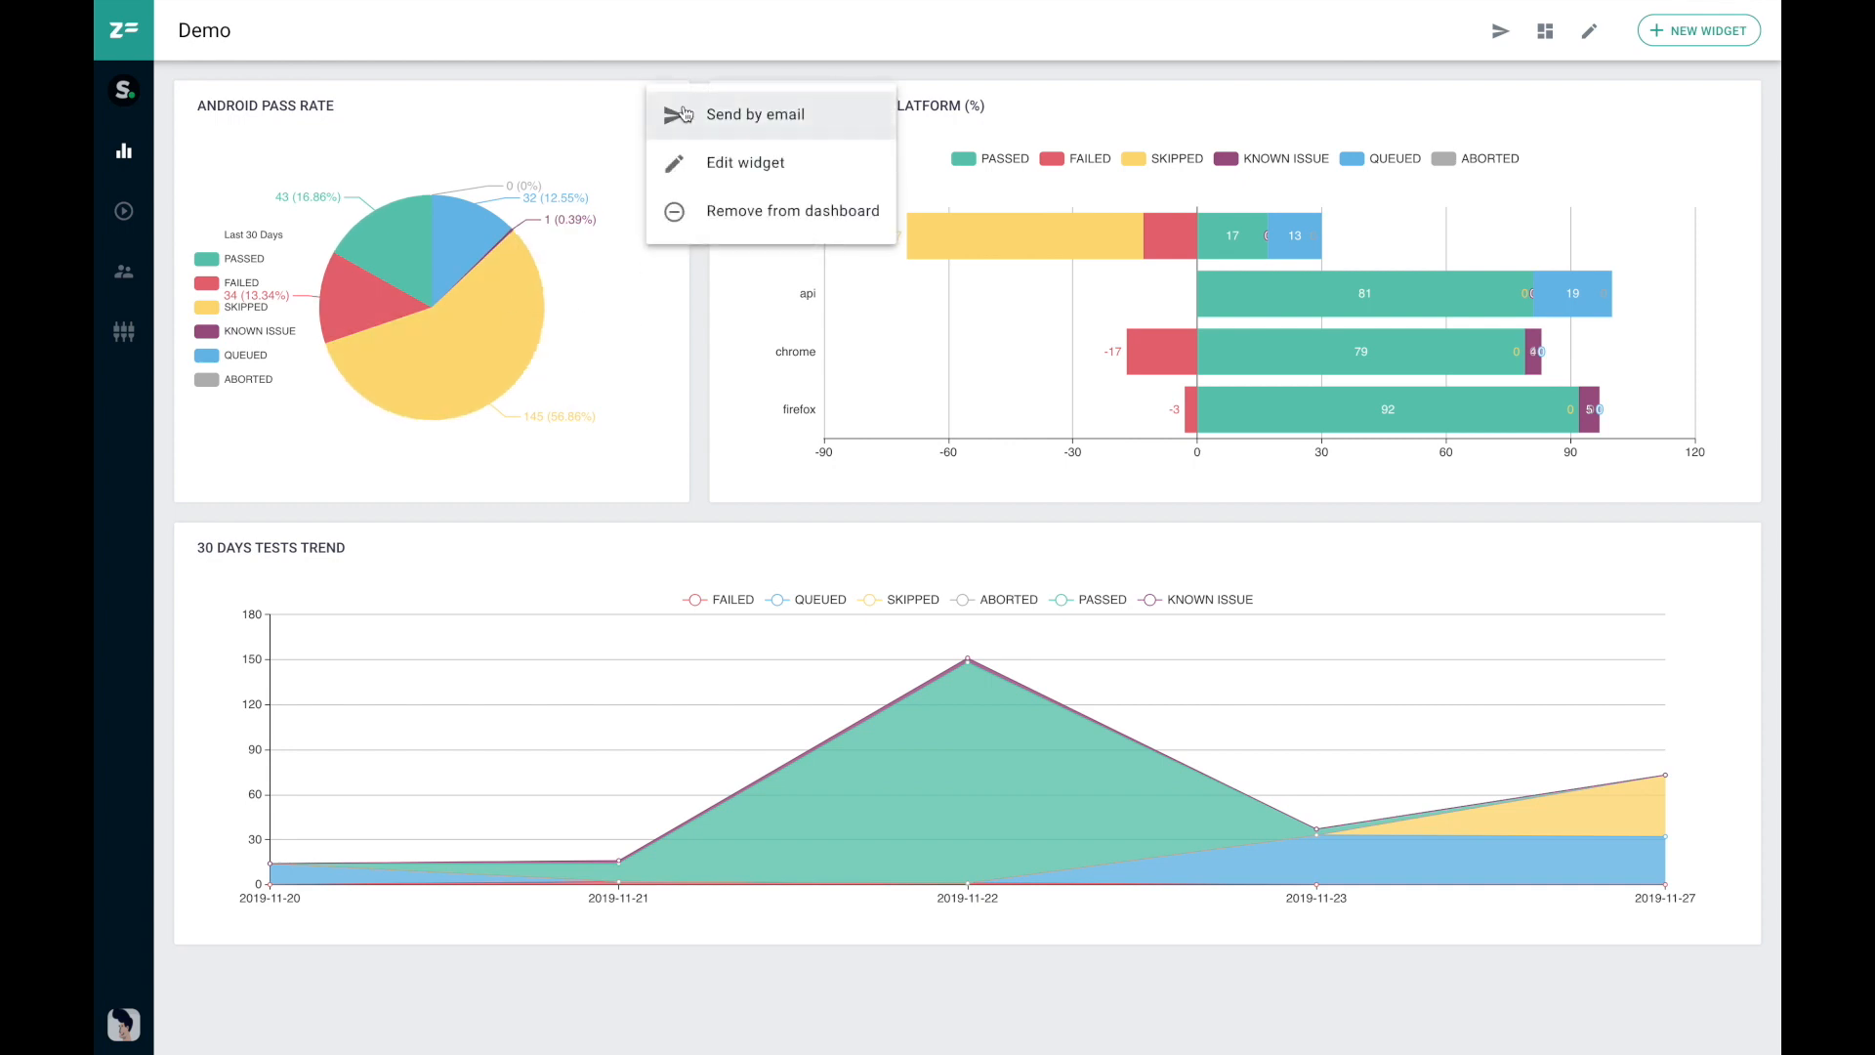
pyautogui.click(795, 223)
pyautogui.click(1119, 138)
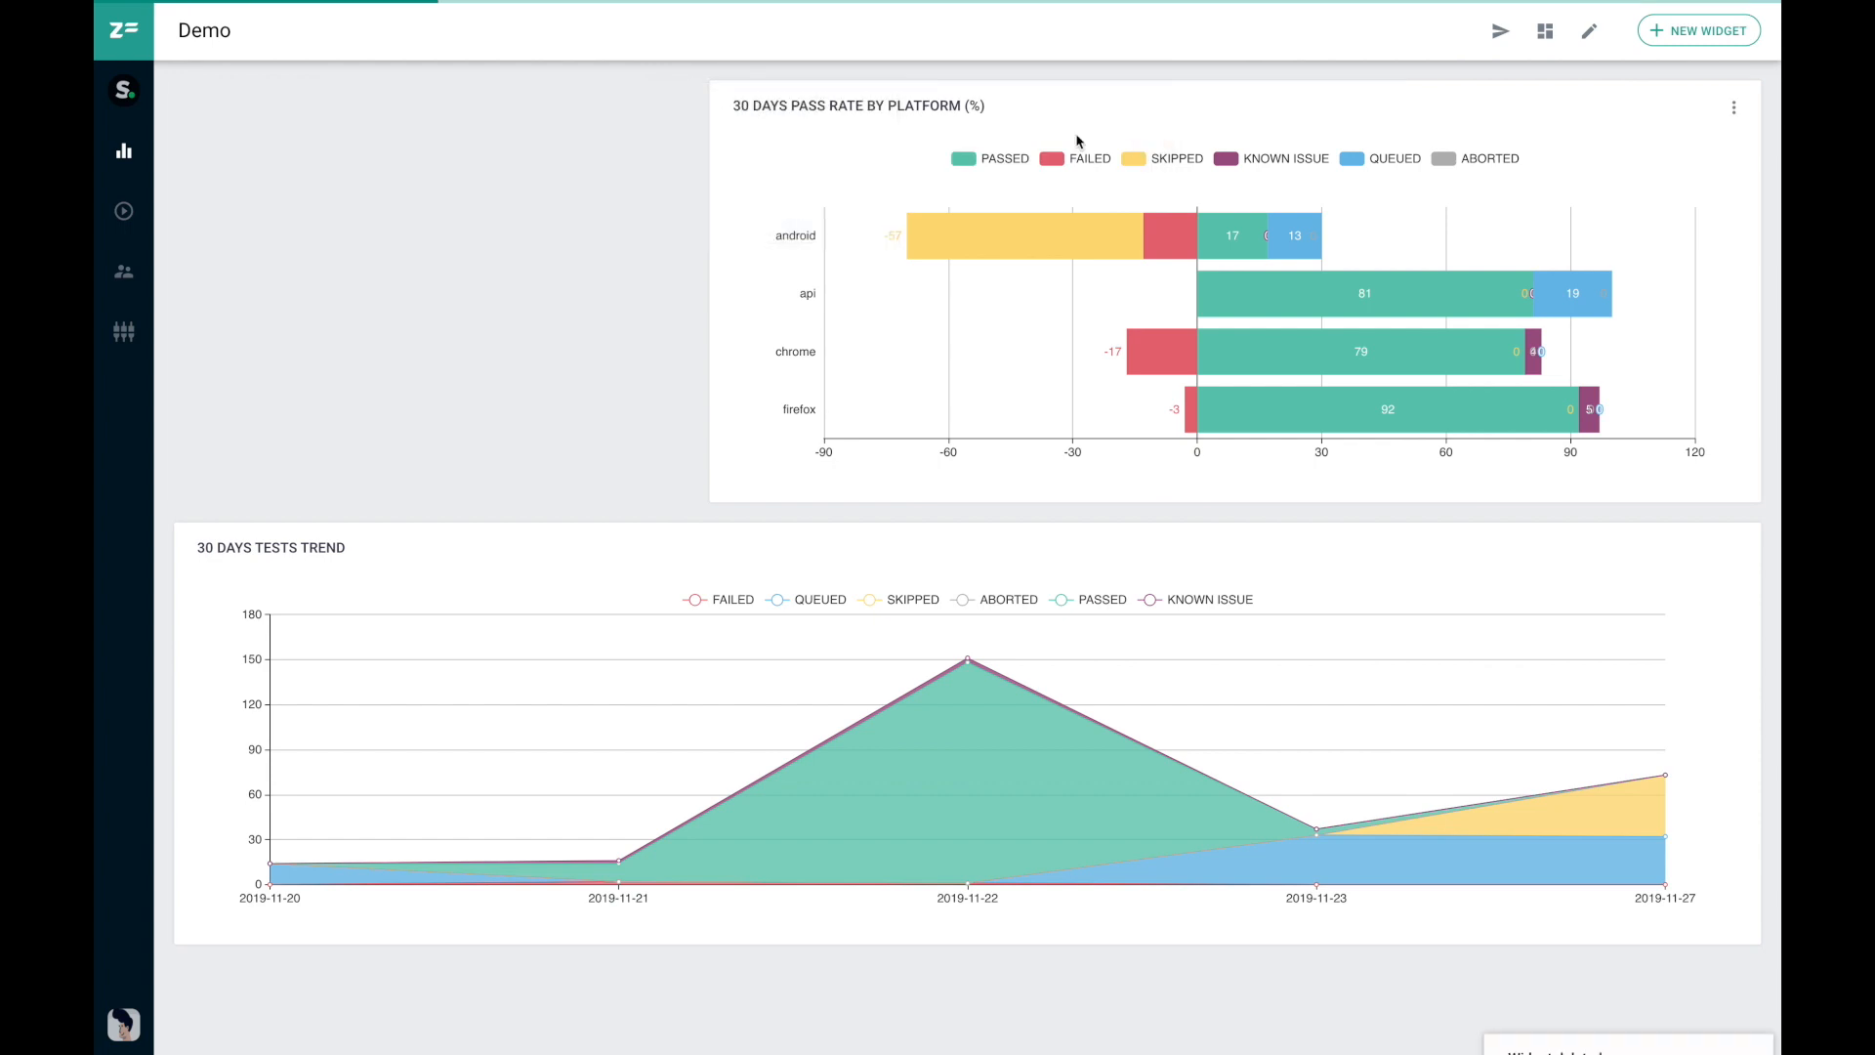
# Permanently delete the Android Pass Rate widget from the list of existing widgets and close the widget chooser.
pyautogui.click(1704, 35)
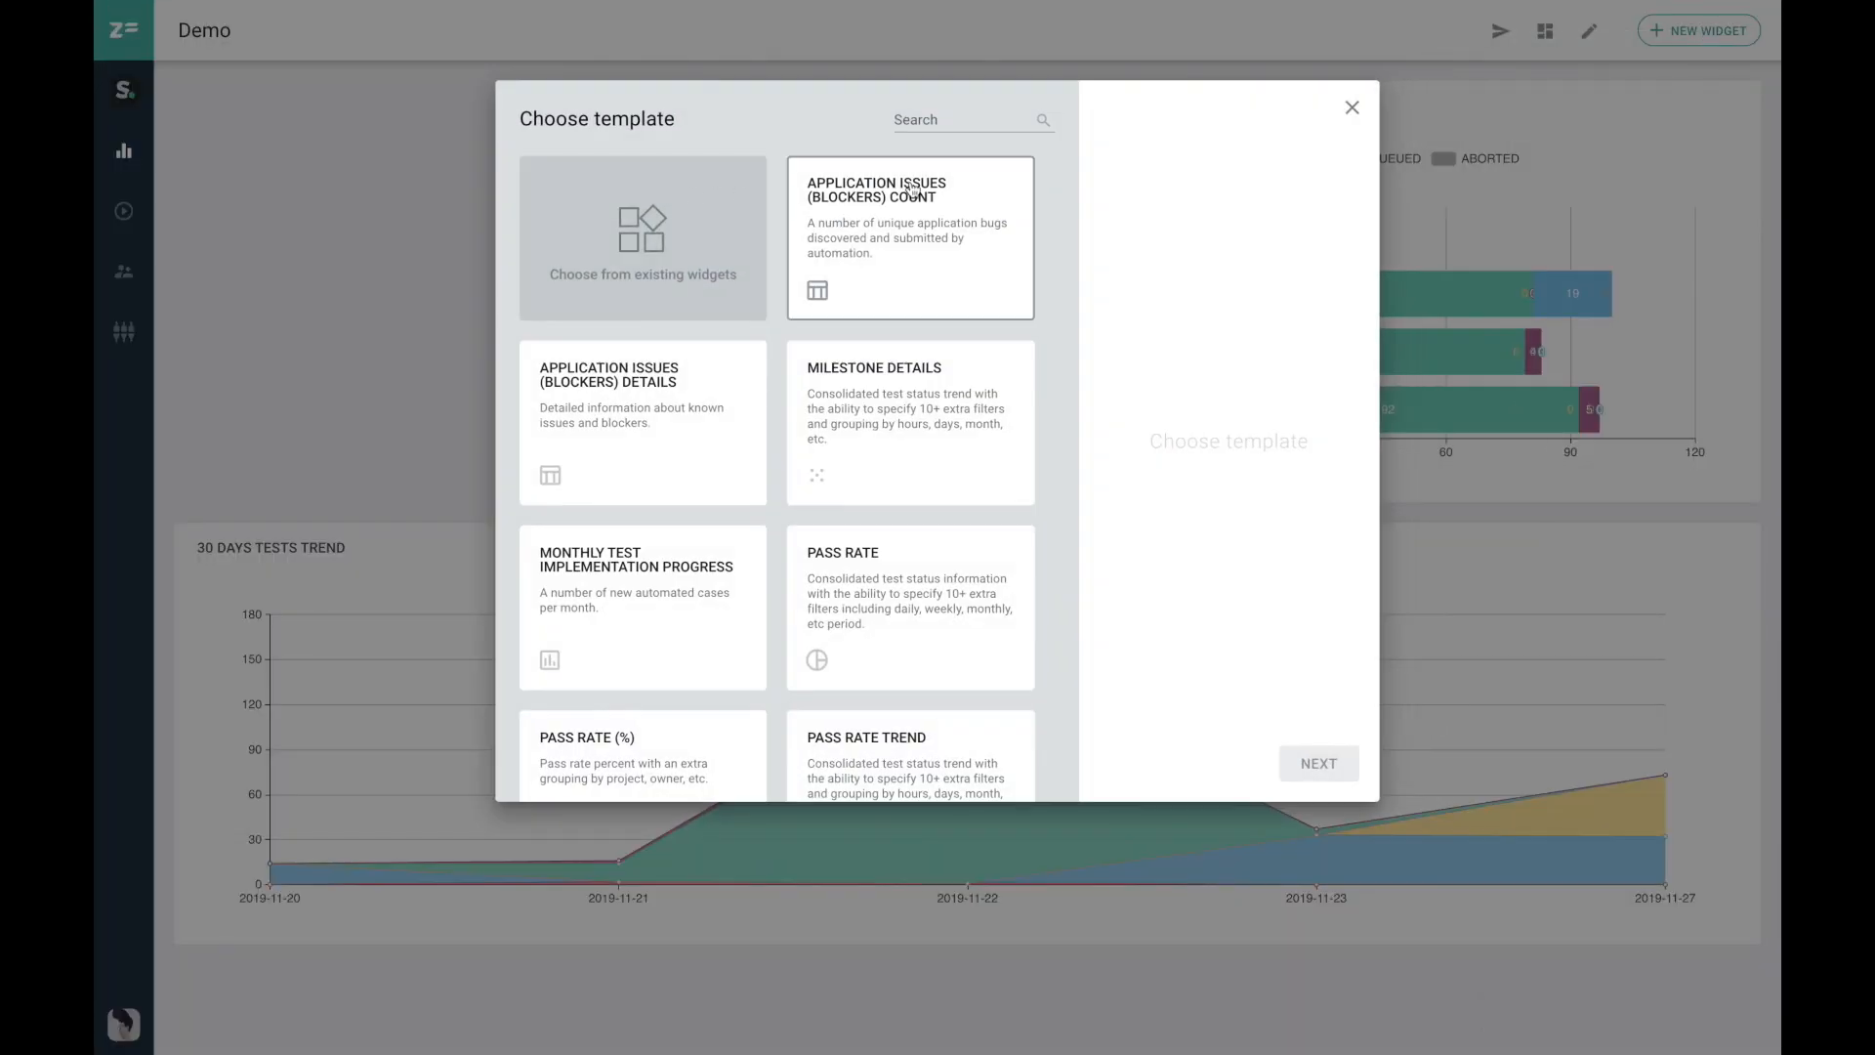
pyautogui.click(697, 206)
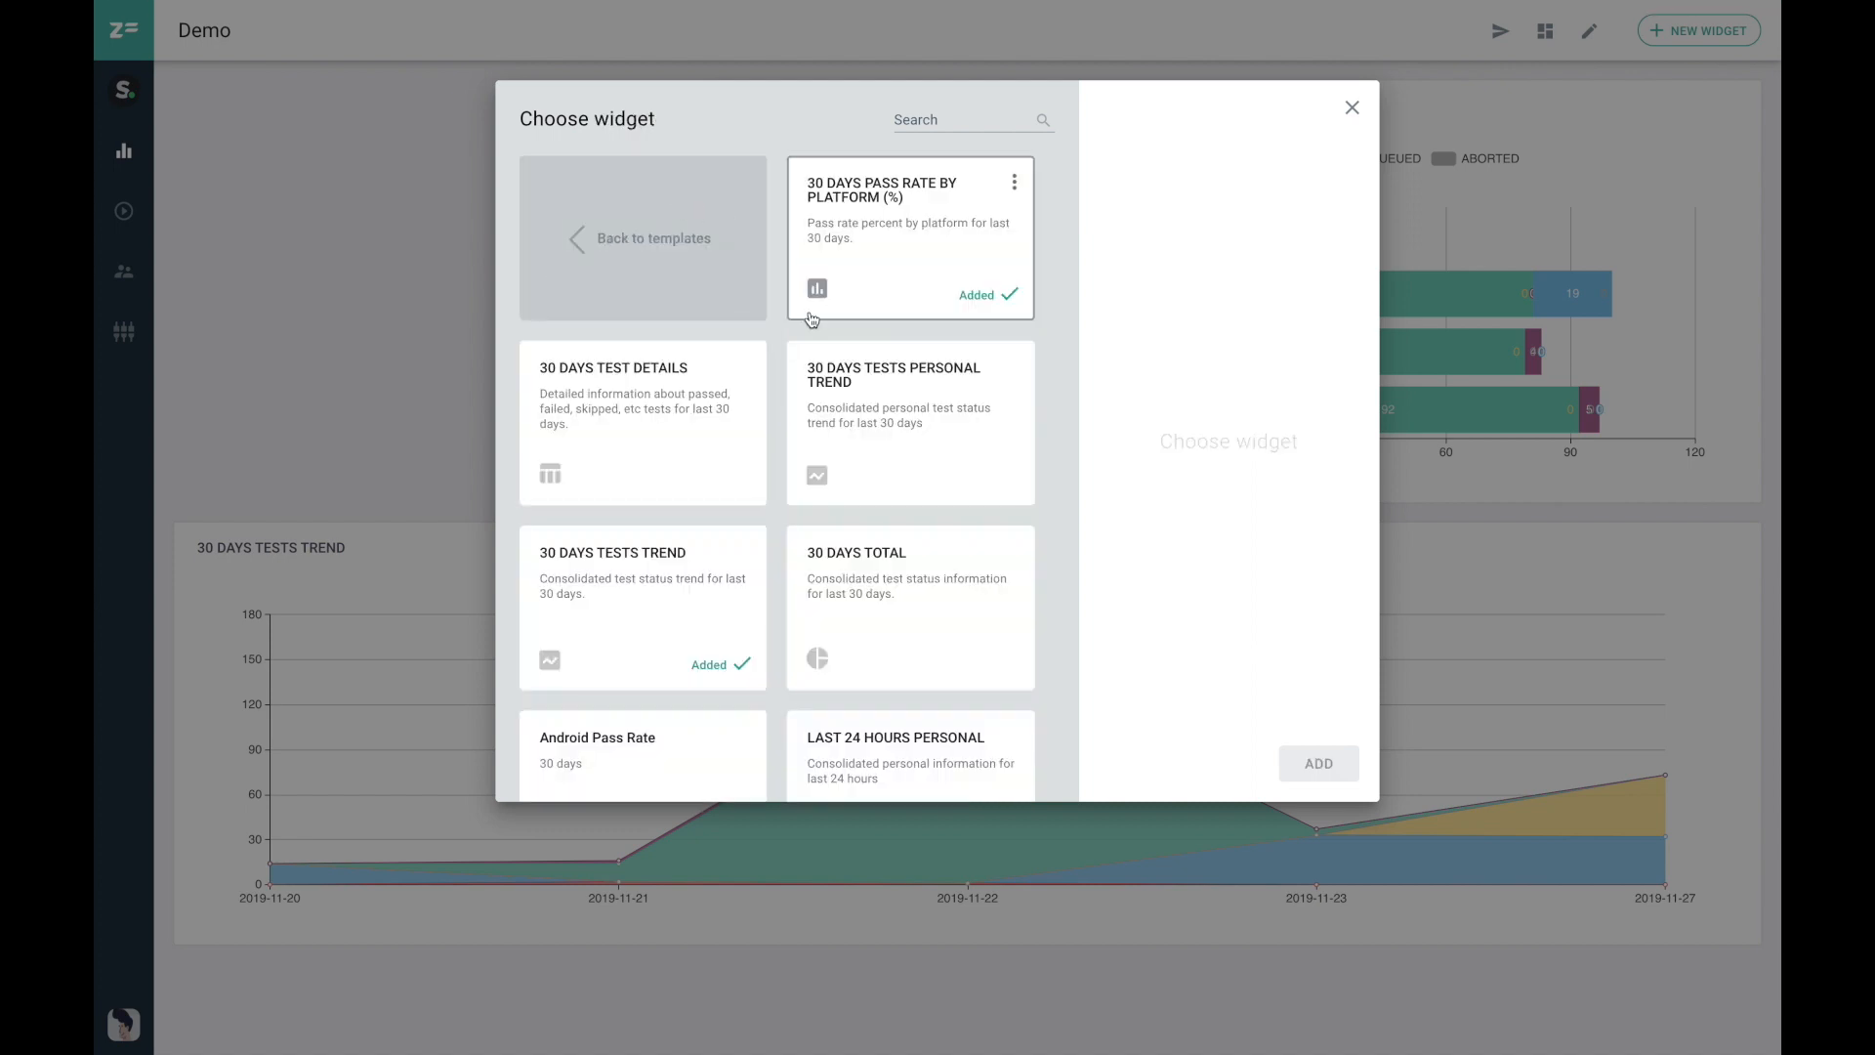
pyautogui.scroll(-5, 811, 319)
pyautogui.scroll(-1, 796, 308)
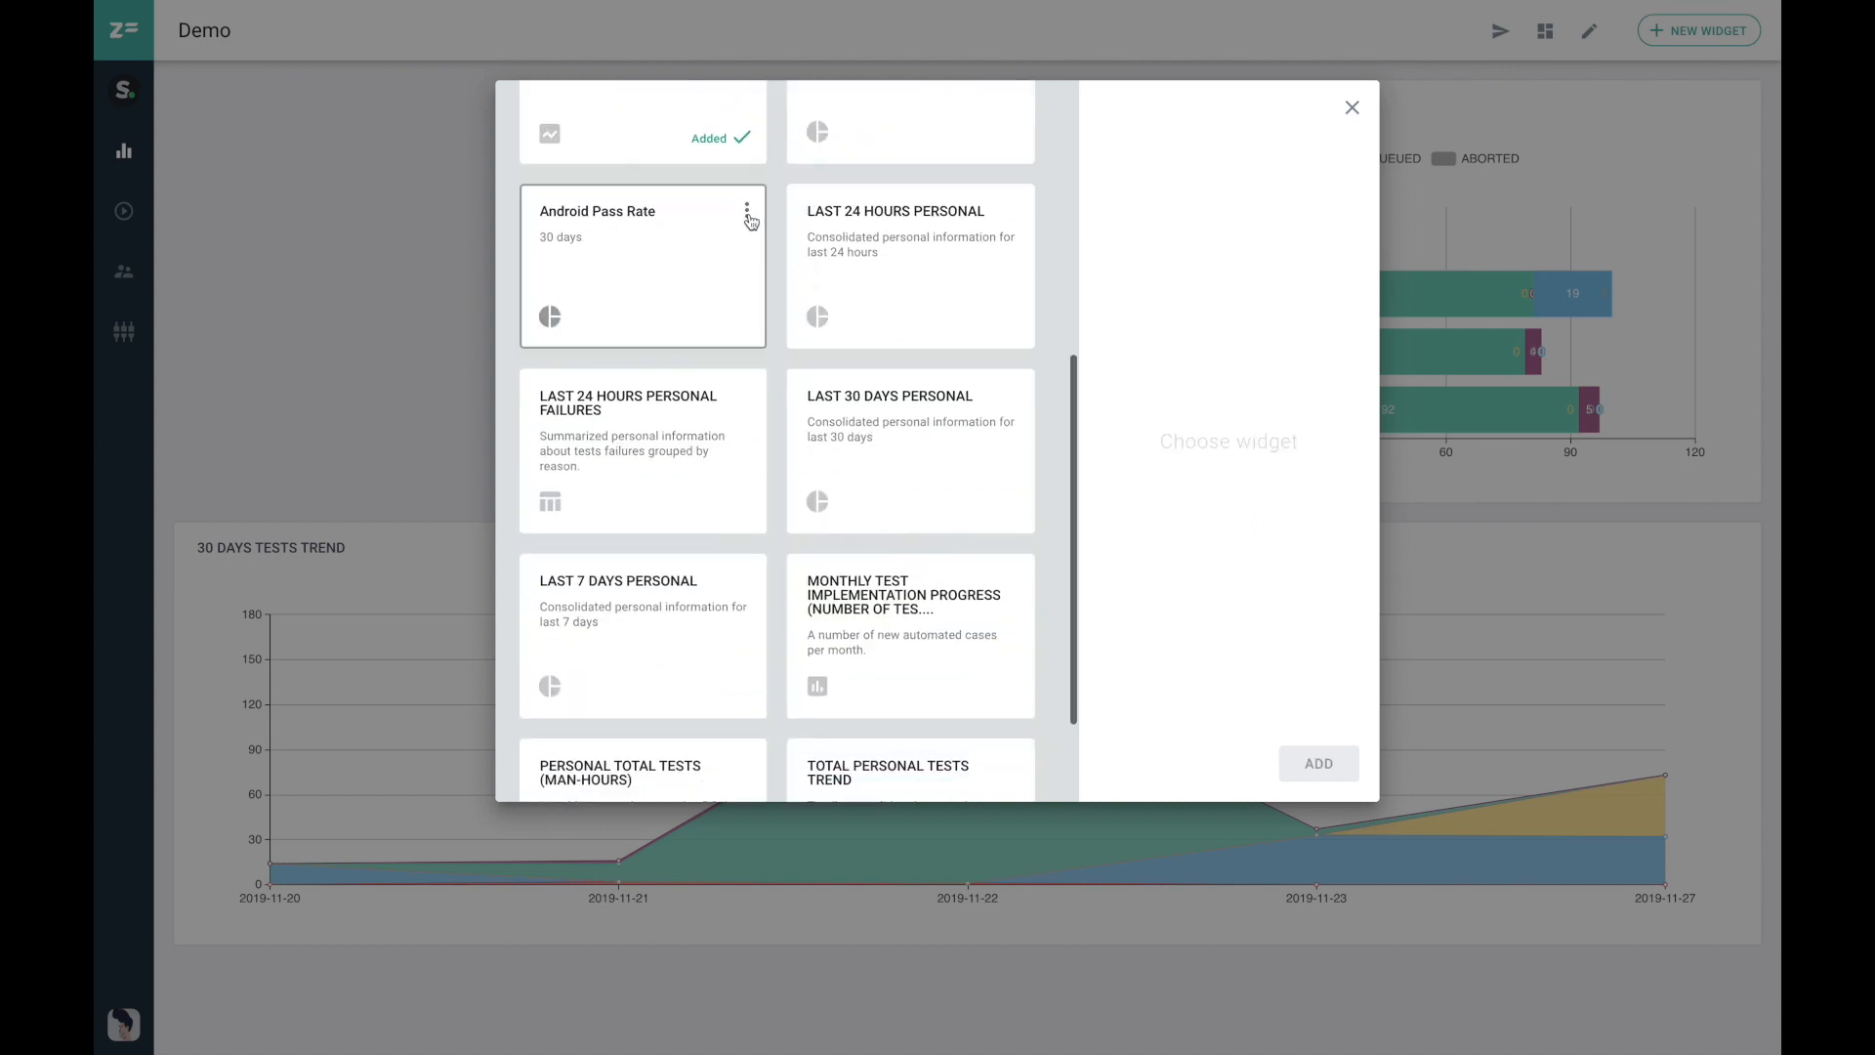
pyautogui.click(747, 215)
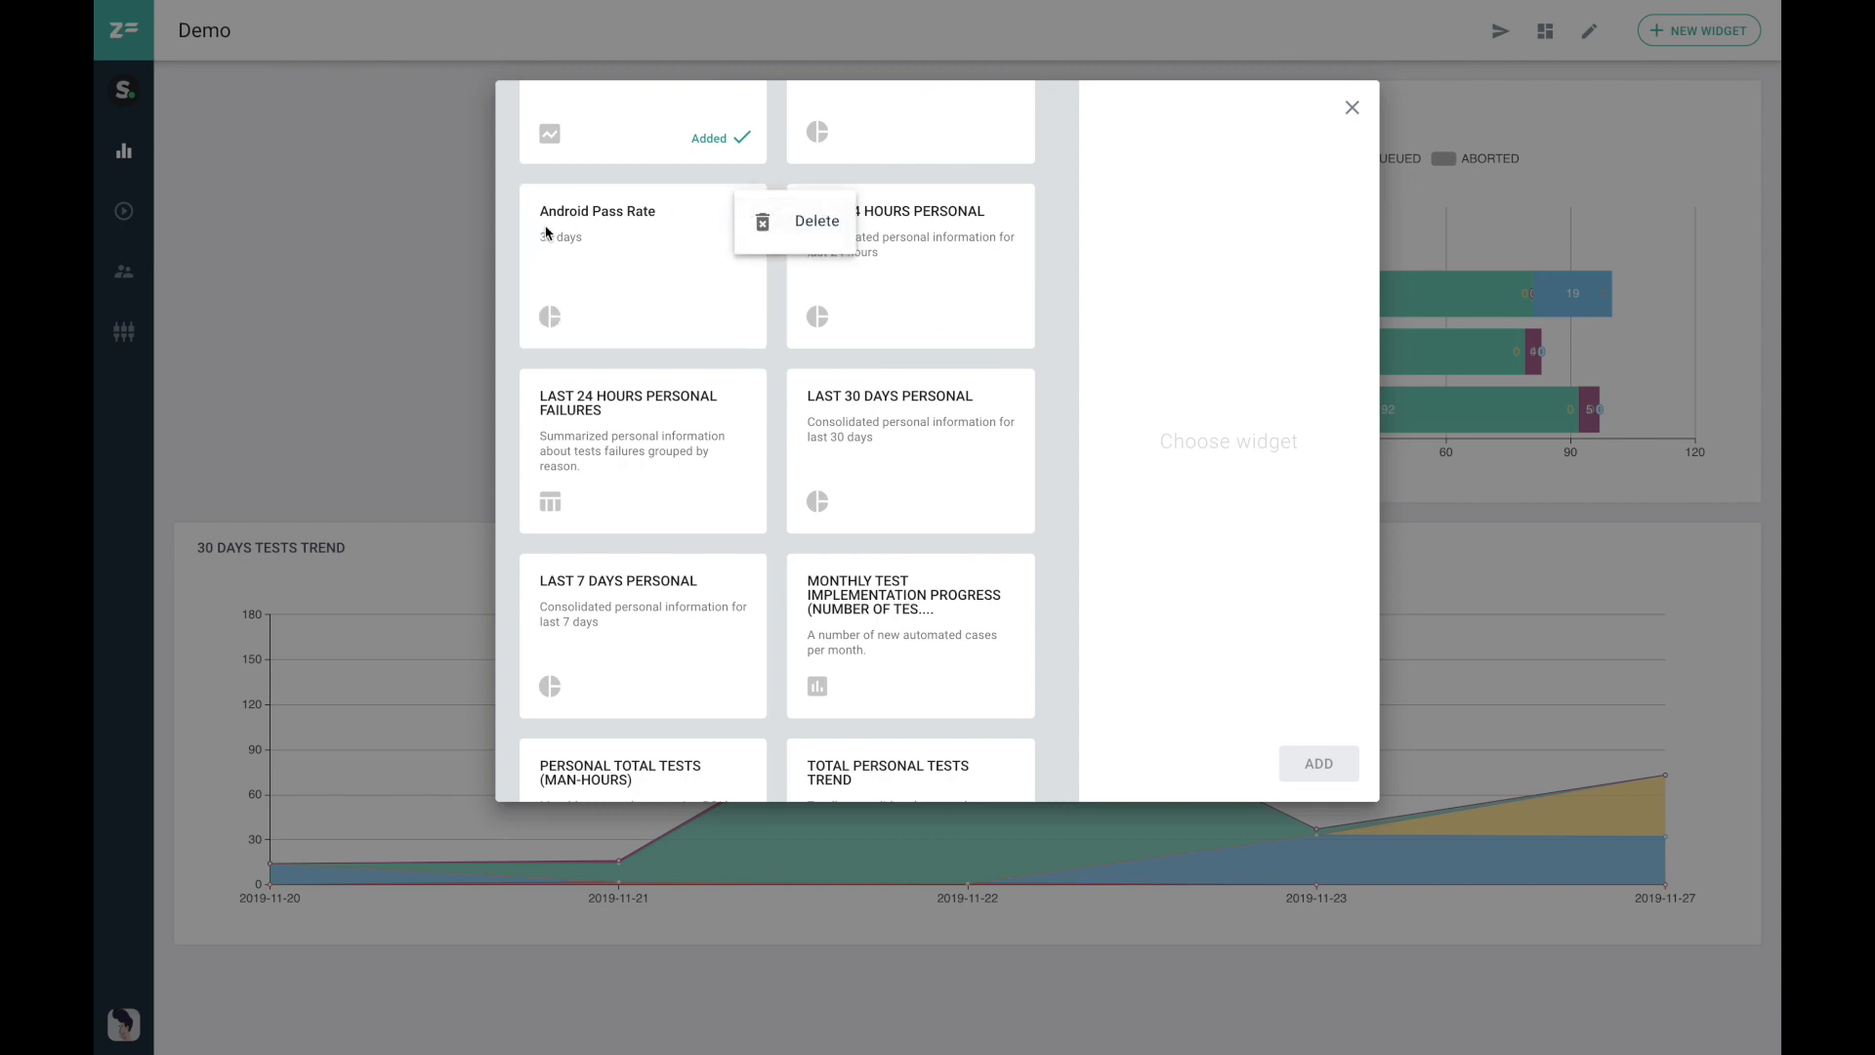
pyautogui.click(781, 224)
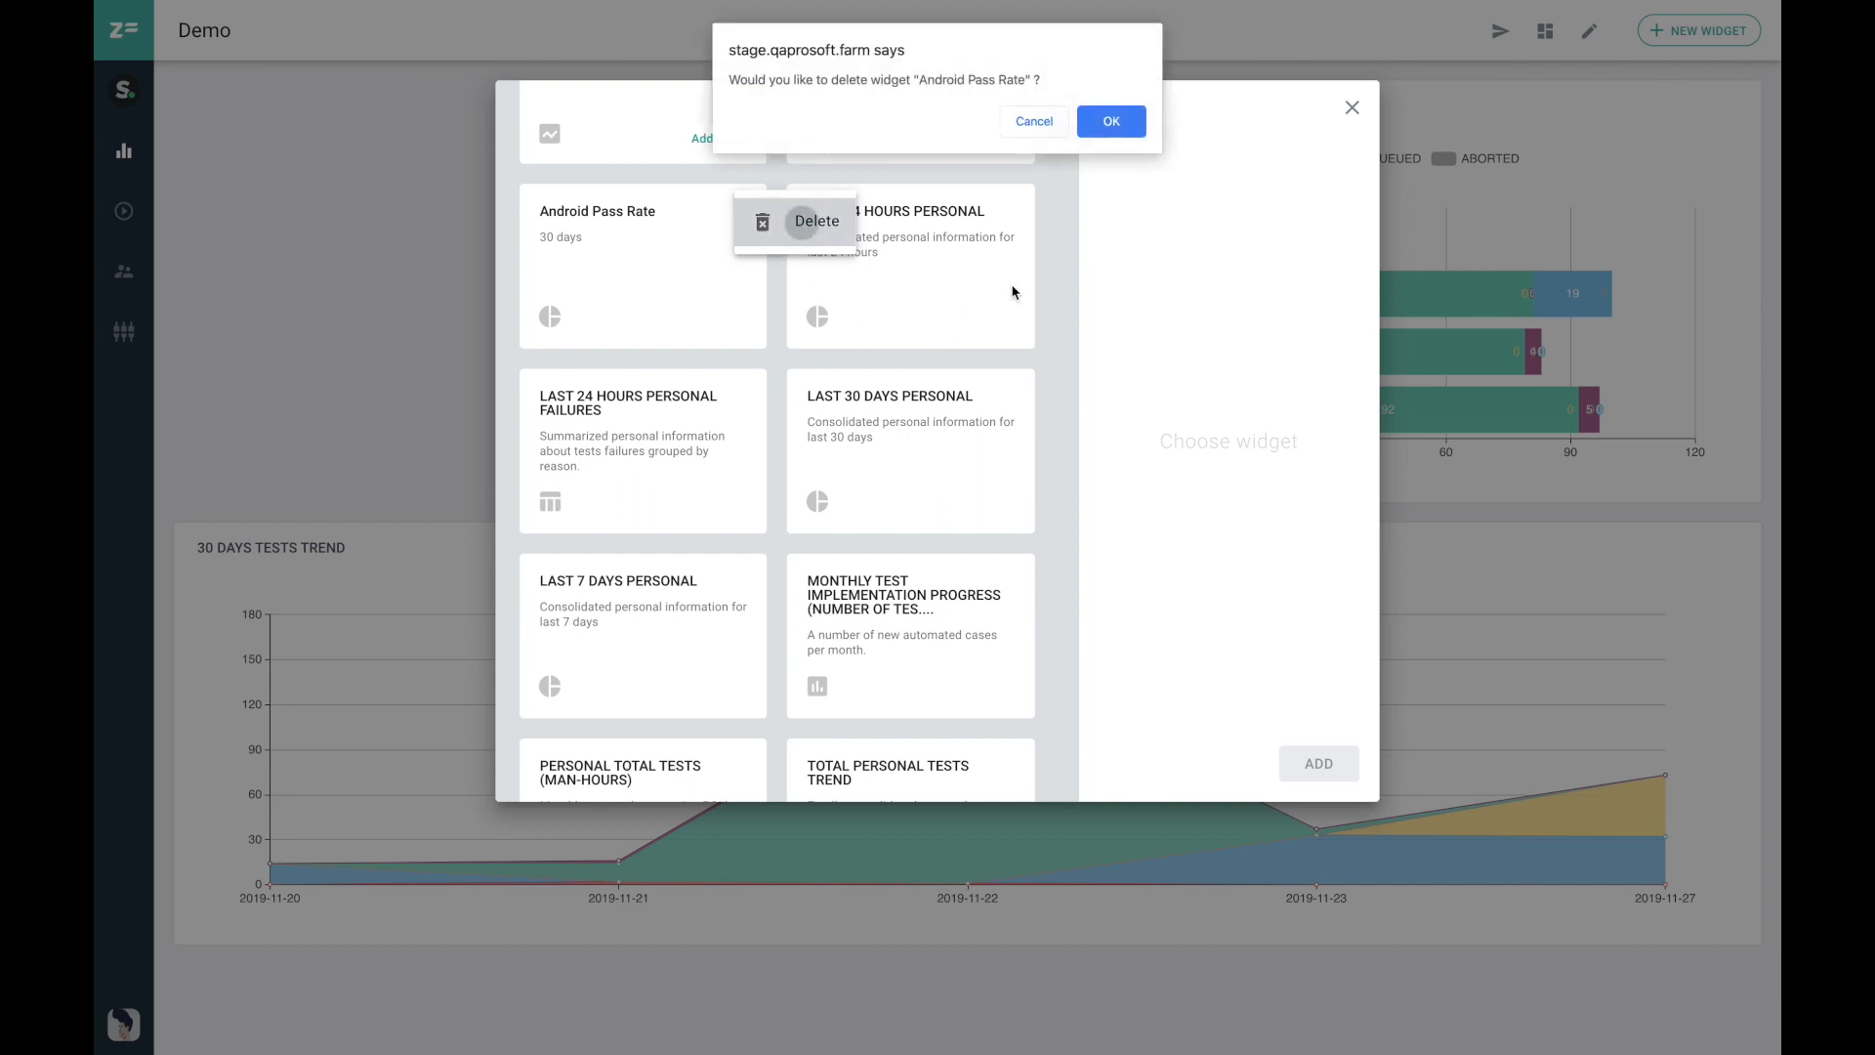
pyautogui.click(1111, 123)
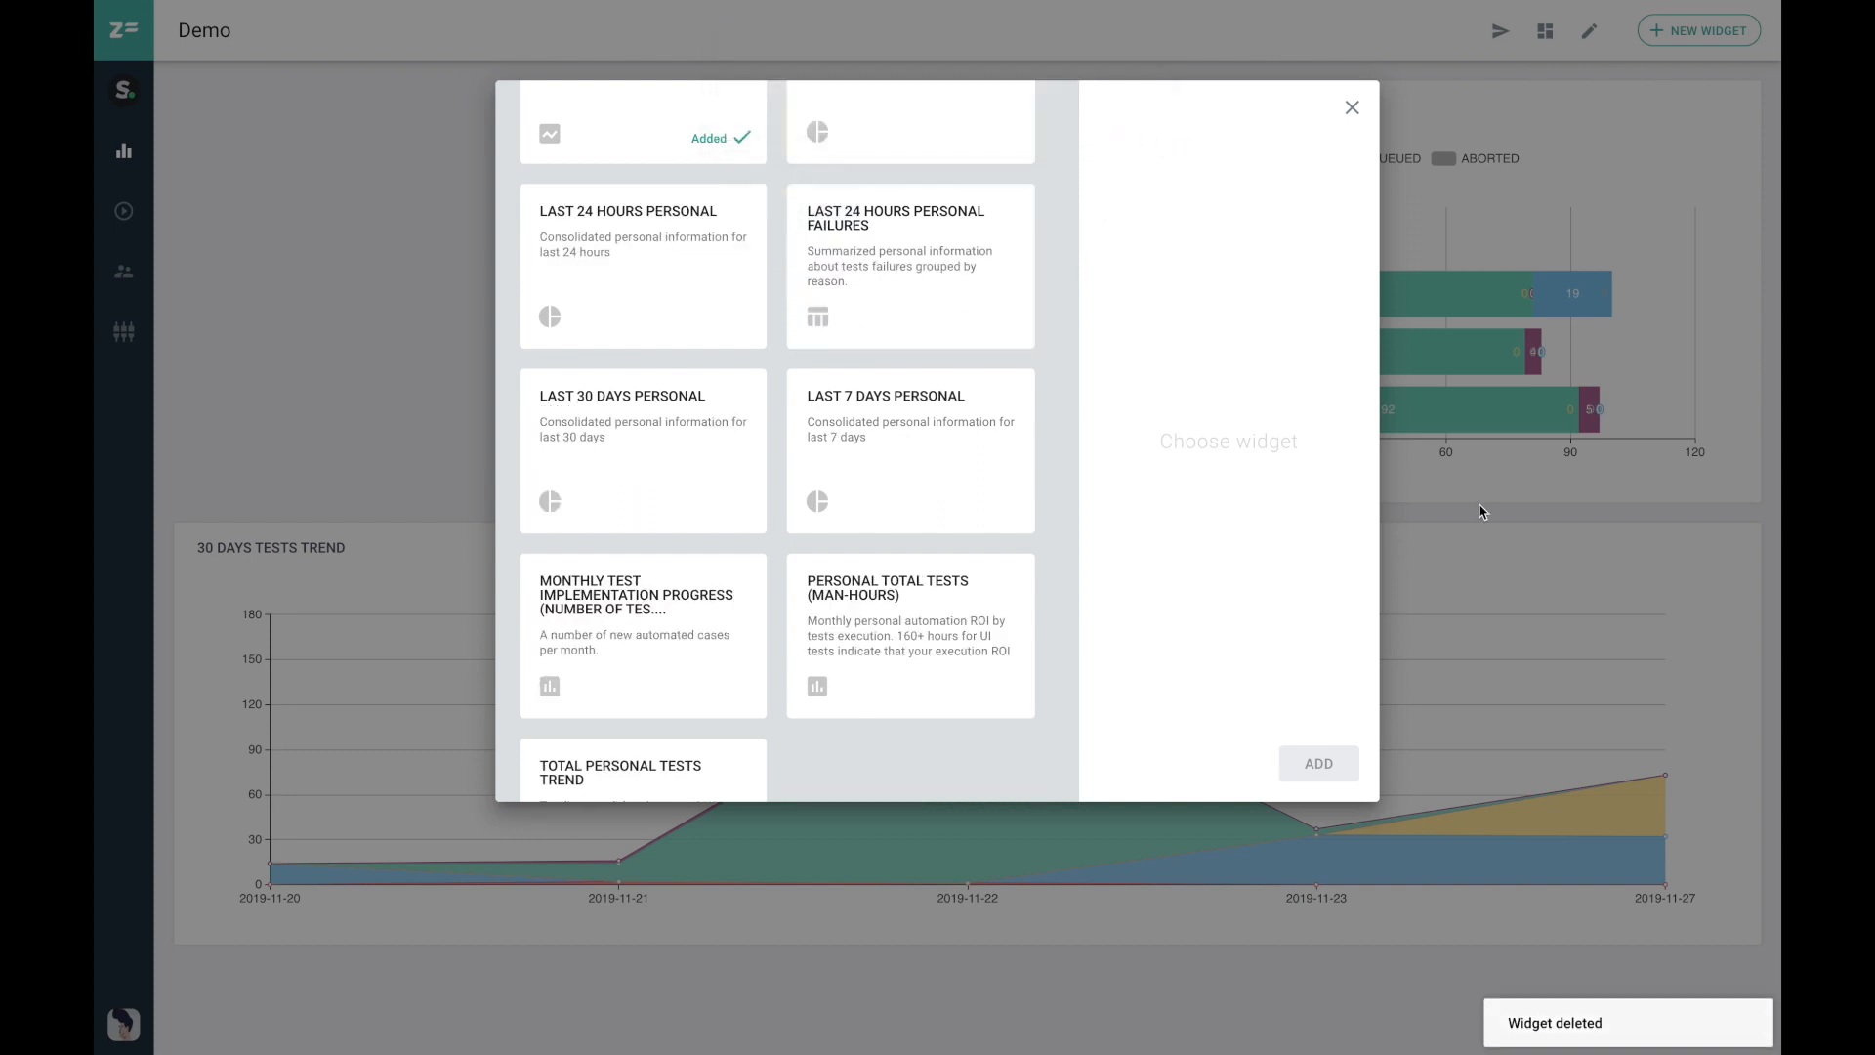
pyautogui.click(1352, 109)
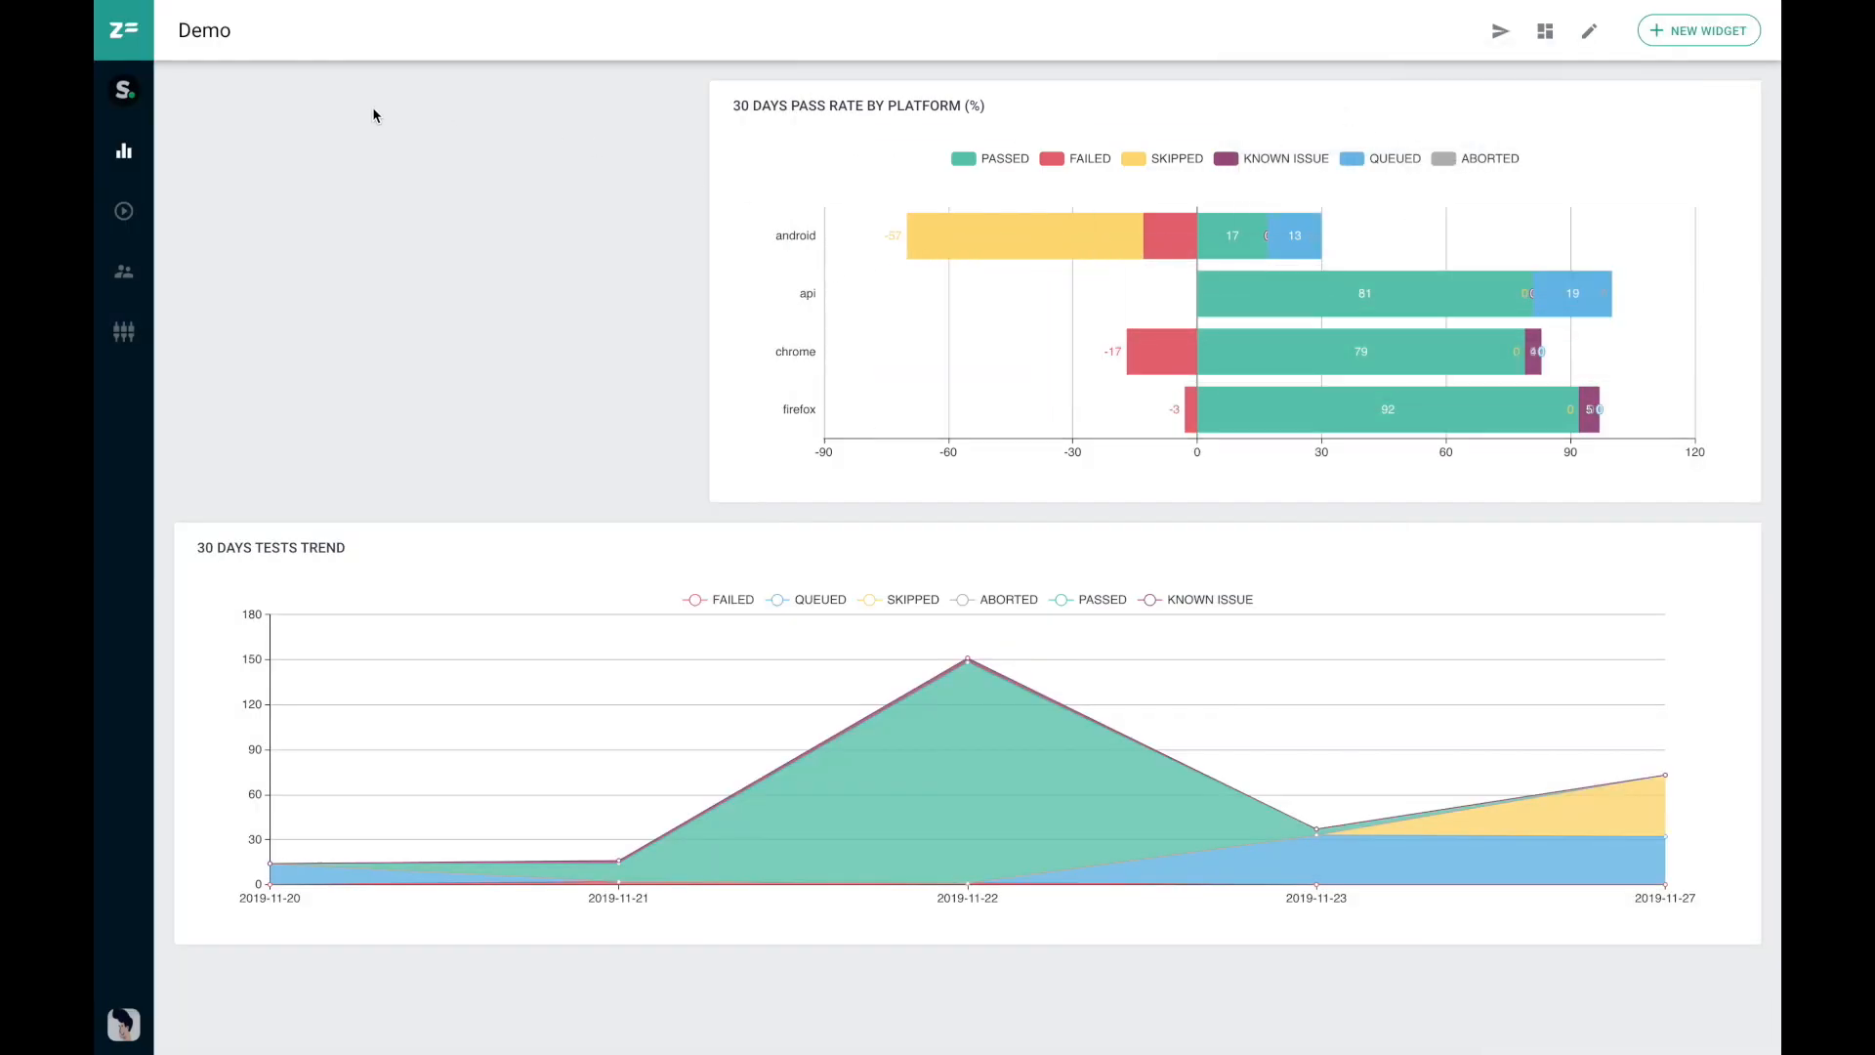
# Rename the Demo dashboard as "Demo new" and save the change.
pyautogui.click(1589, 31)
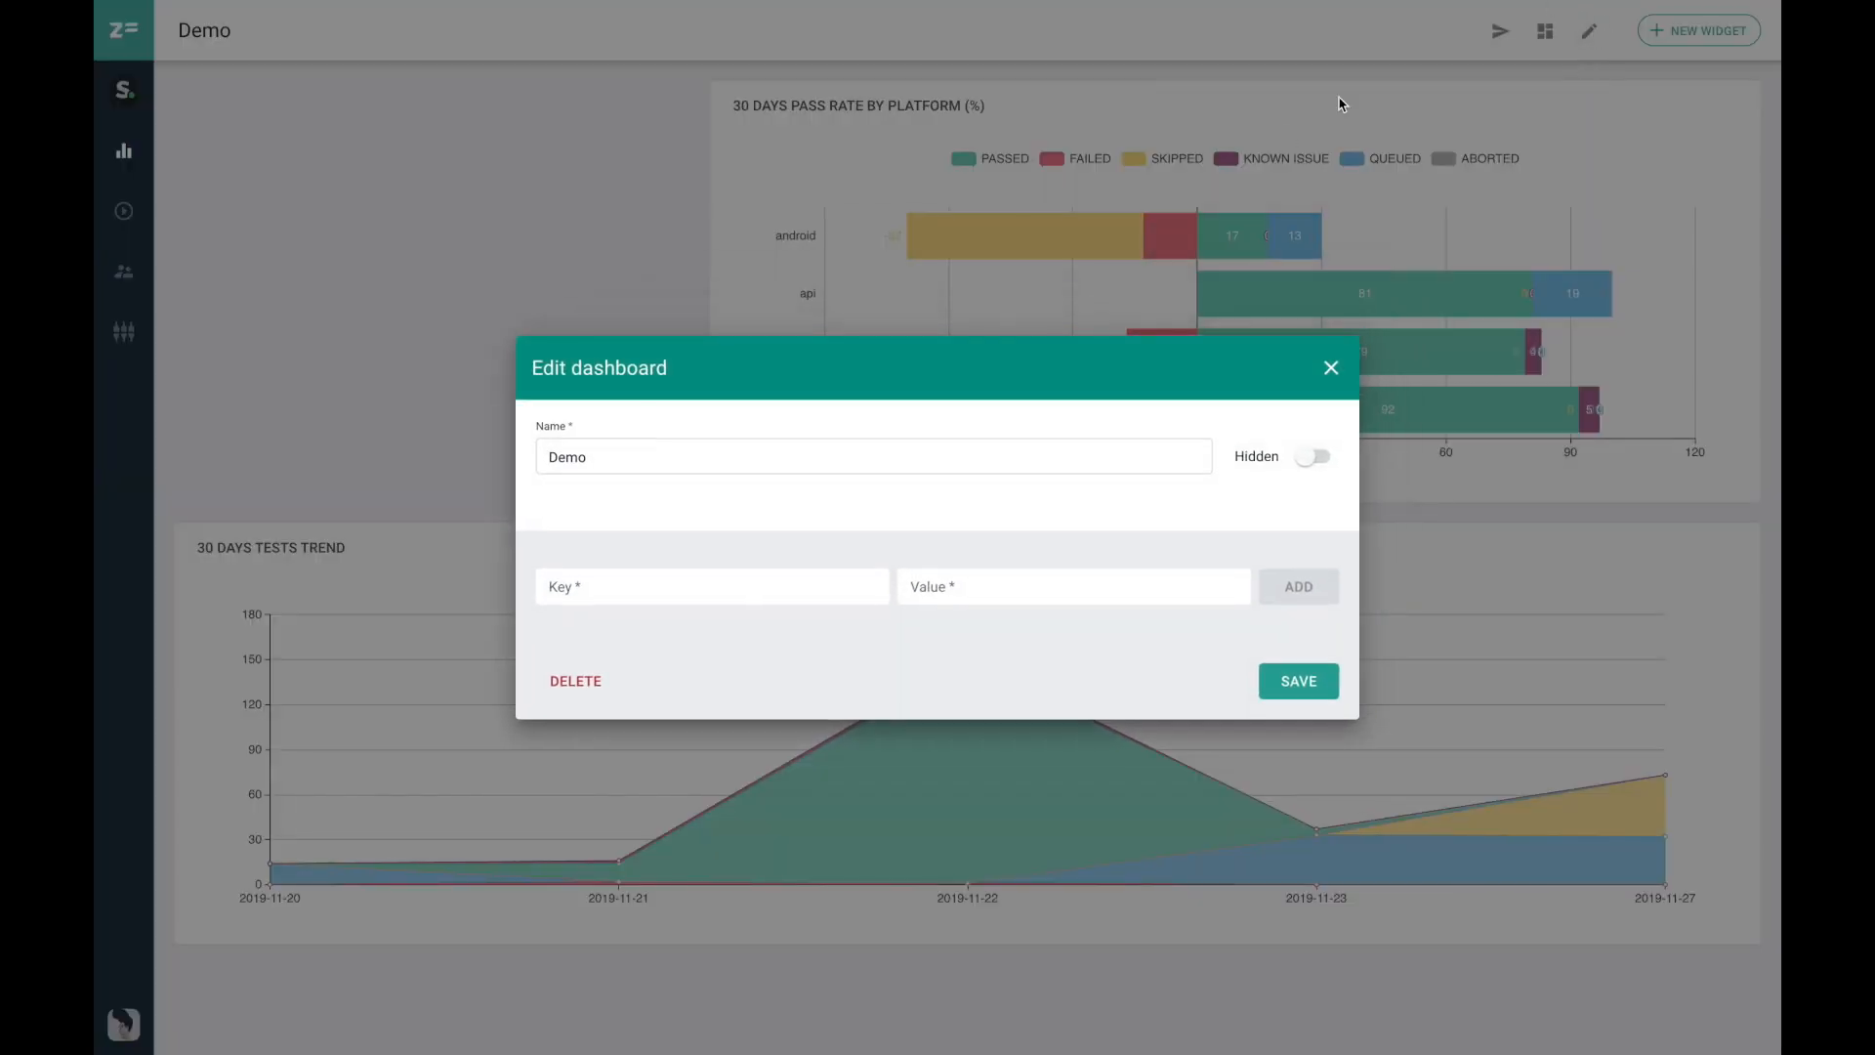
pyautogui.click(703, 451)
pyautogui.write('new')
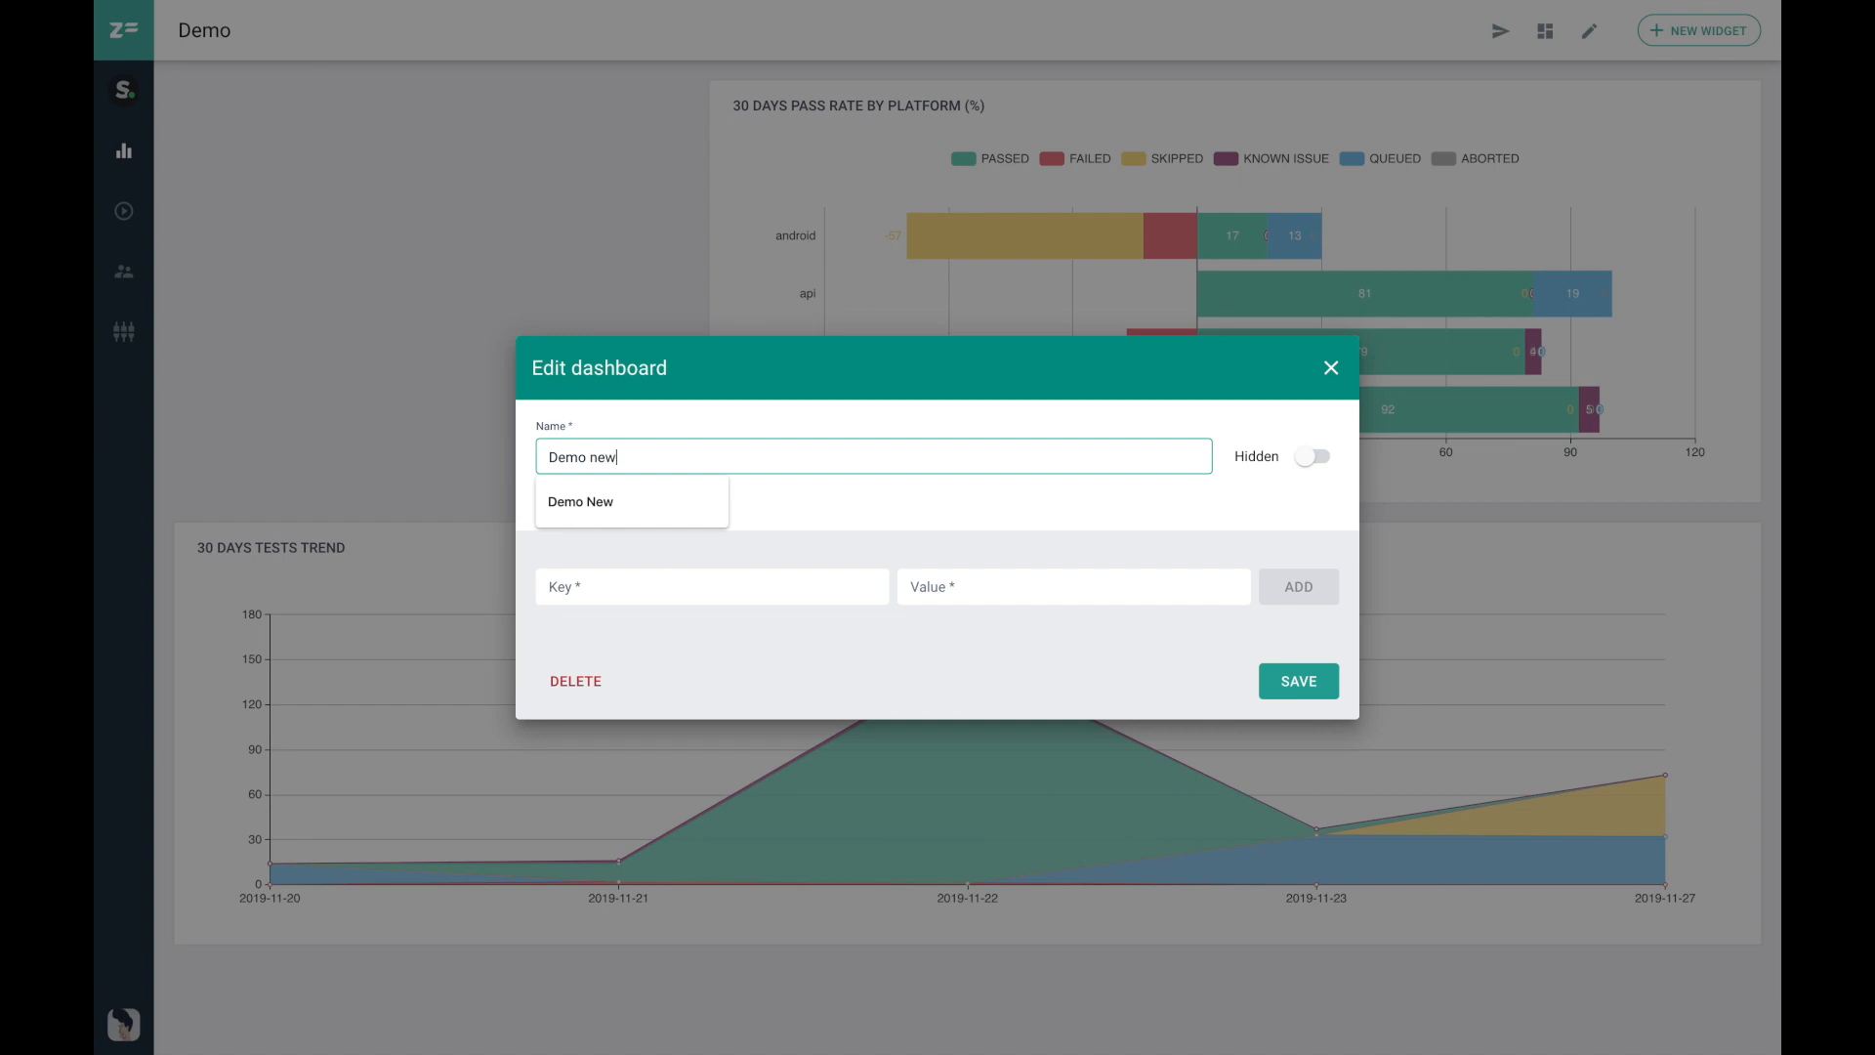
pyautogui.click(1285, 686)
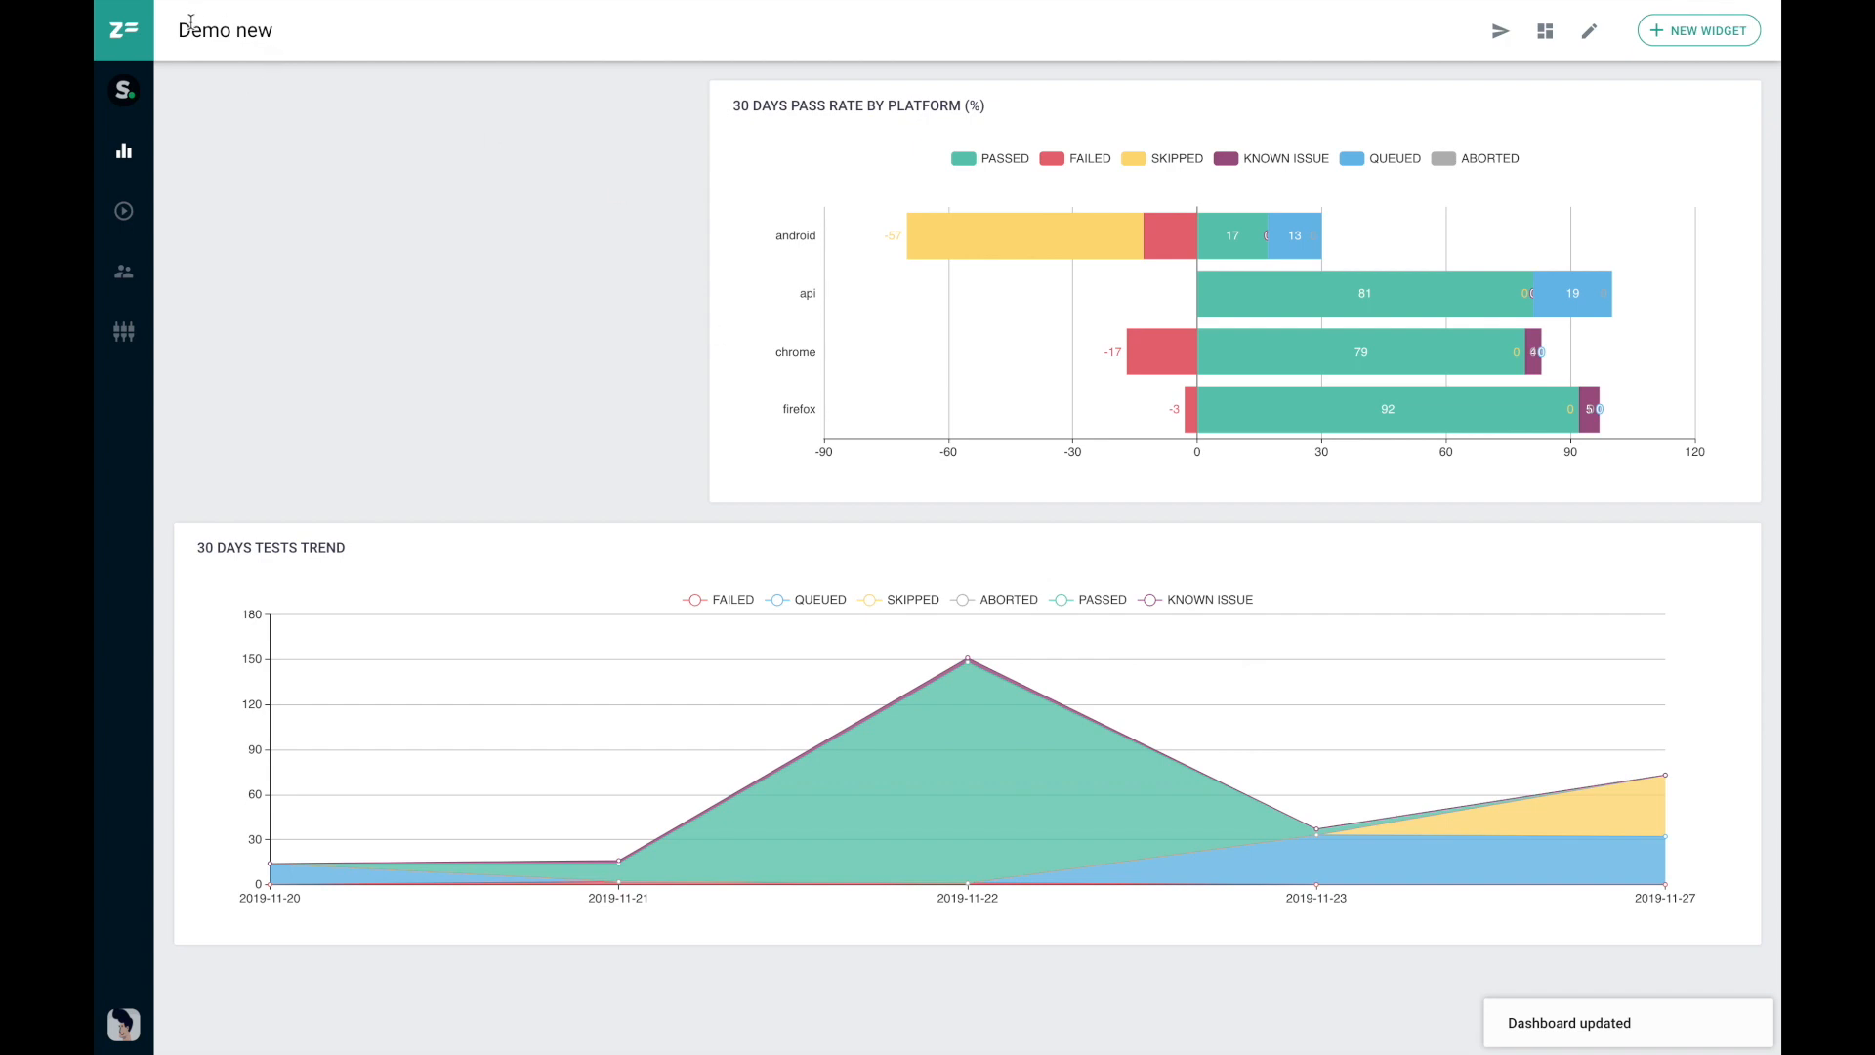
# Move the Demo new dashboard up the dashboard list to the position of User Performance.
pyautogui.click(125, 154)
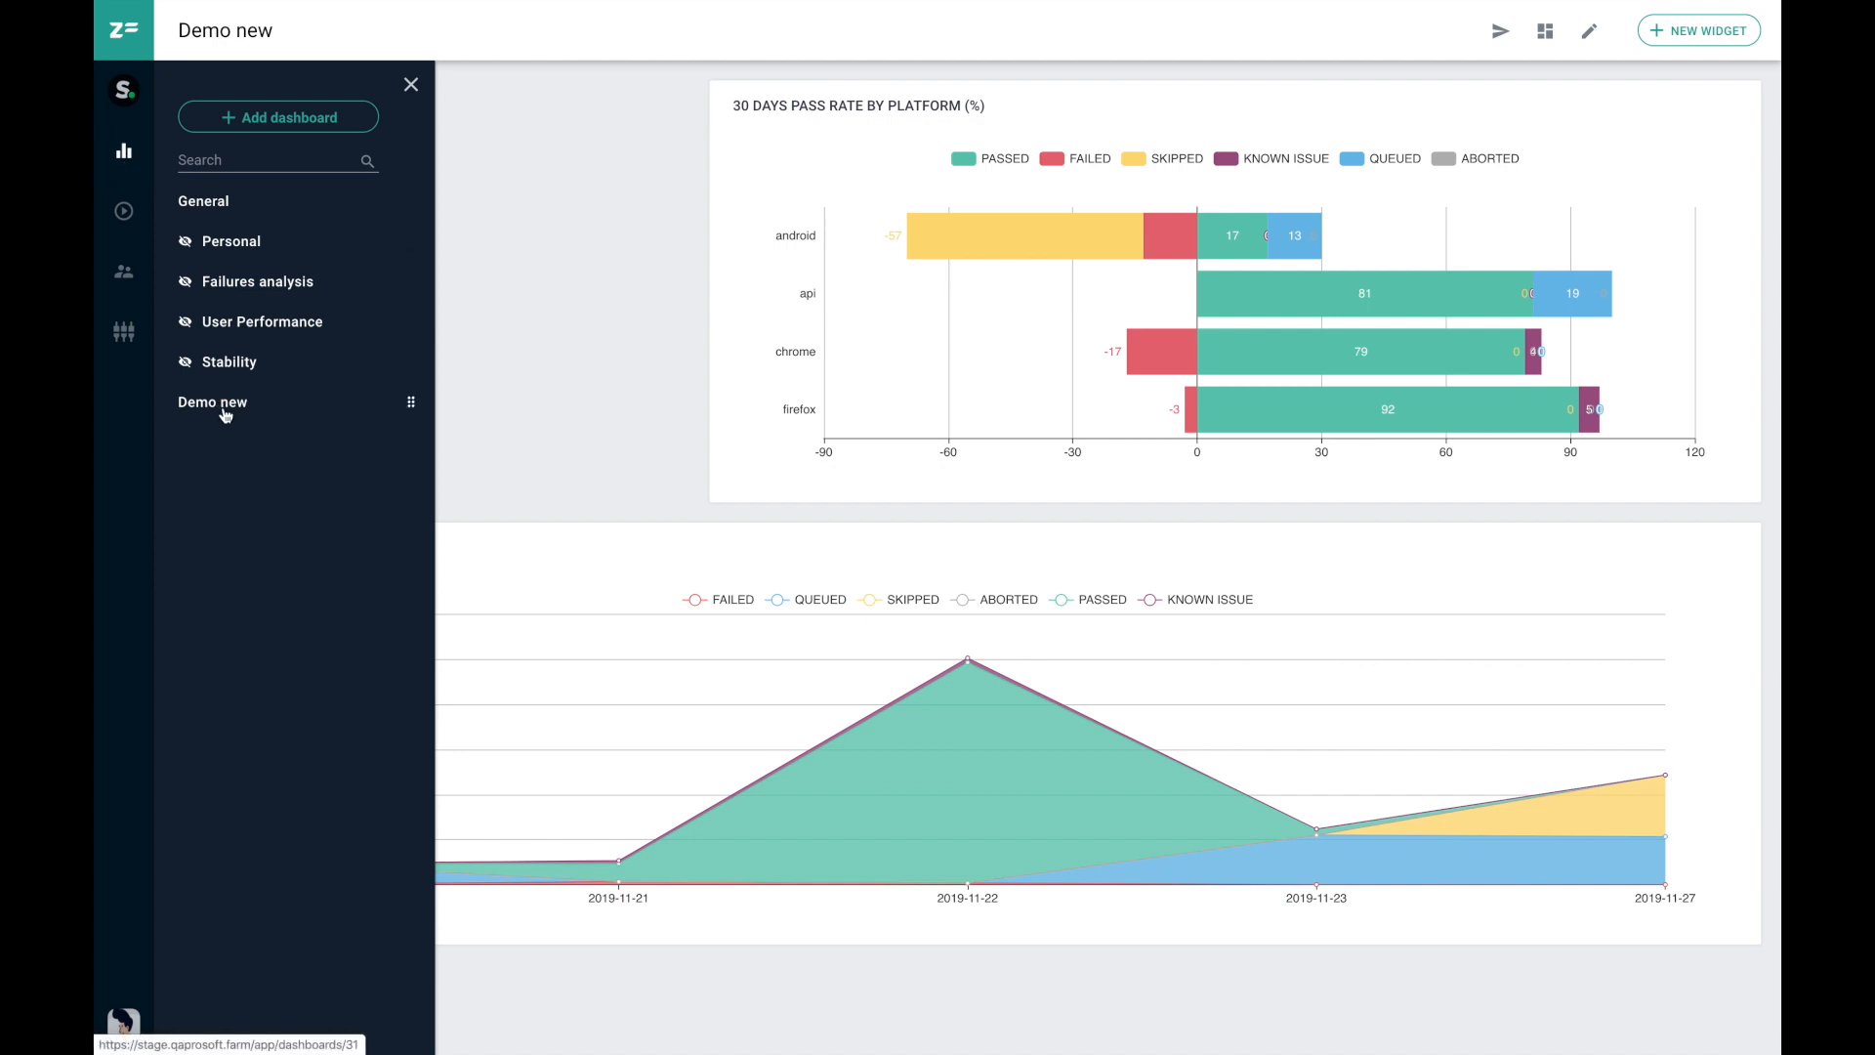
pyautogui.click(411, 405)
pyautogui.moveTo(411, 405); pyautogui.dragTo(411, 315)
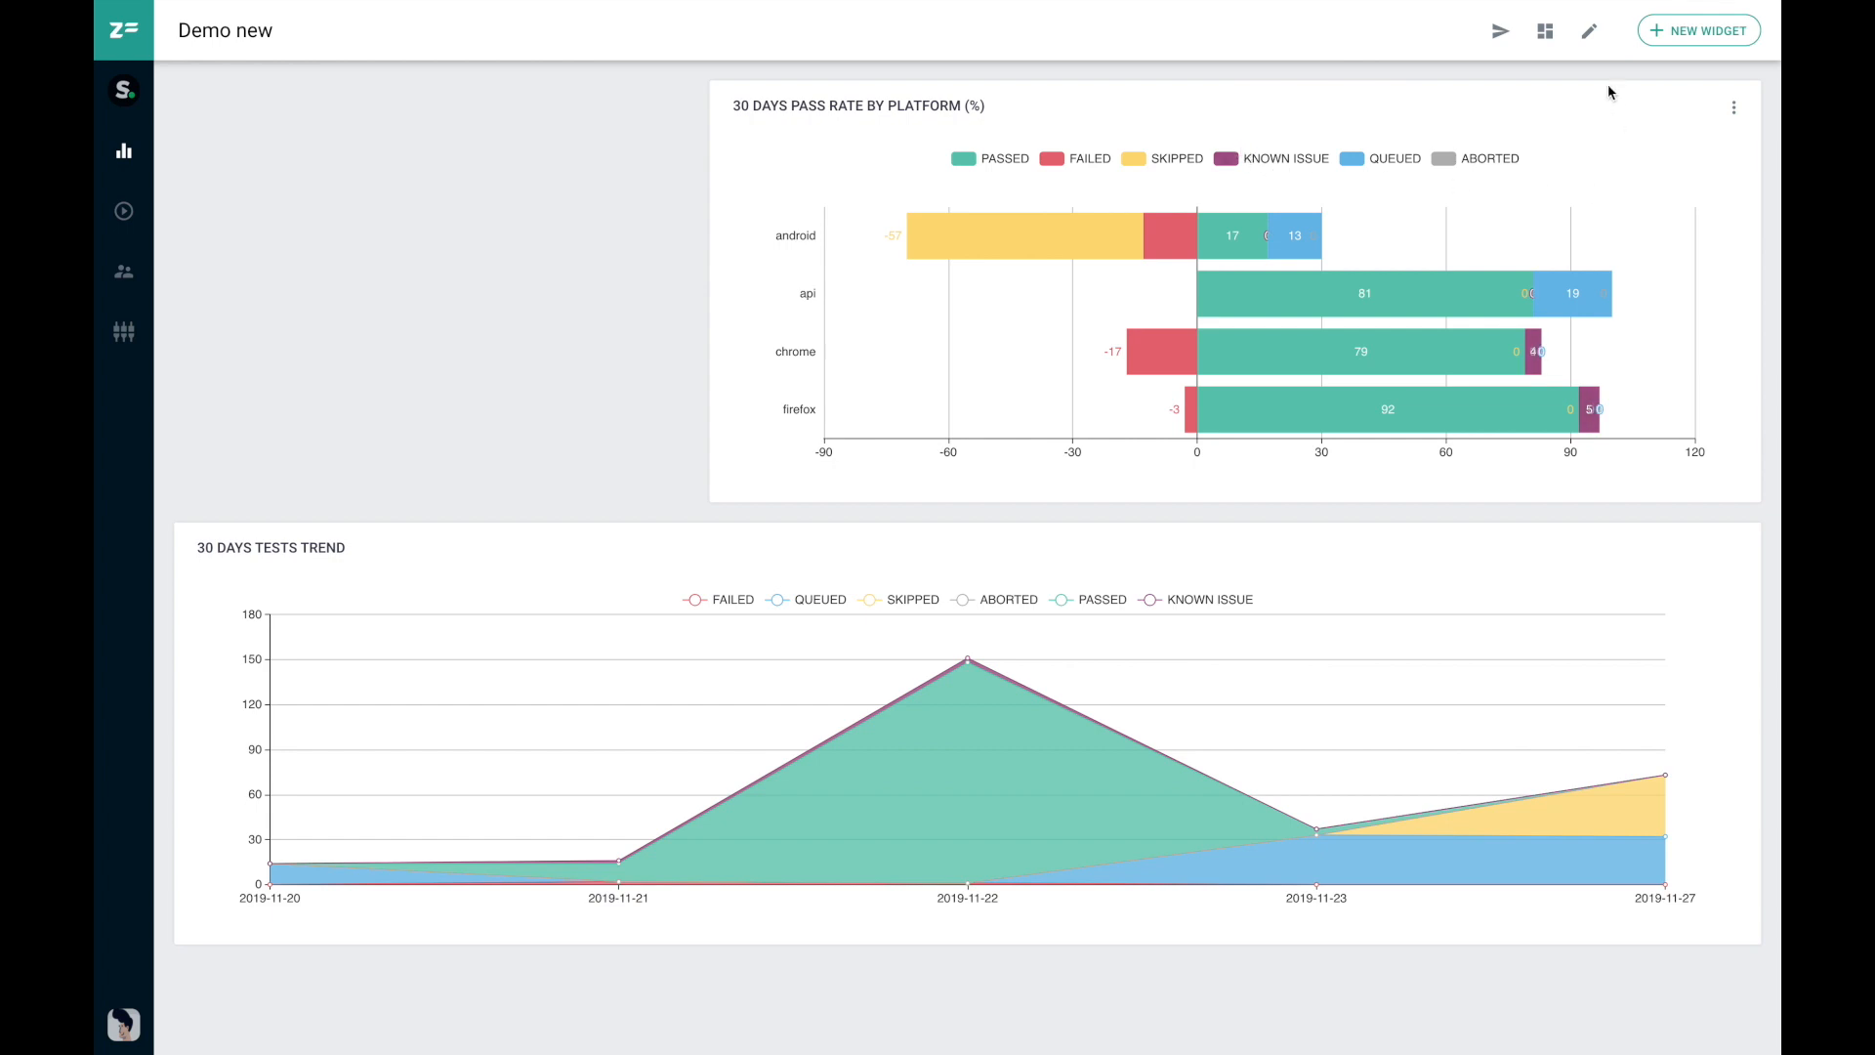
# Delete the Demo new dashboard and confirm the deletion.
pyautogui.click(1588, 31)
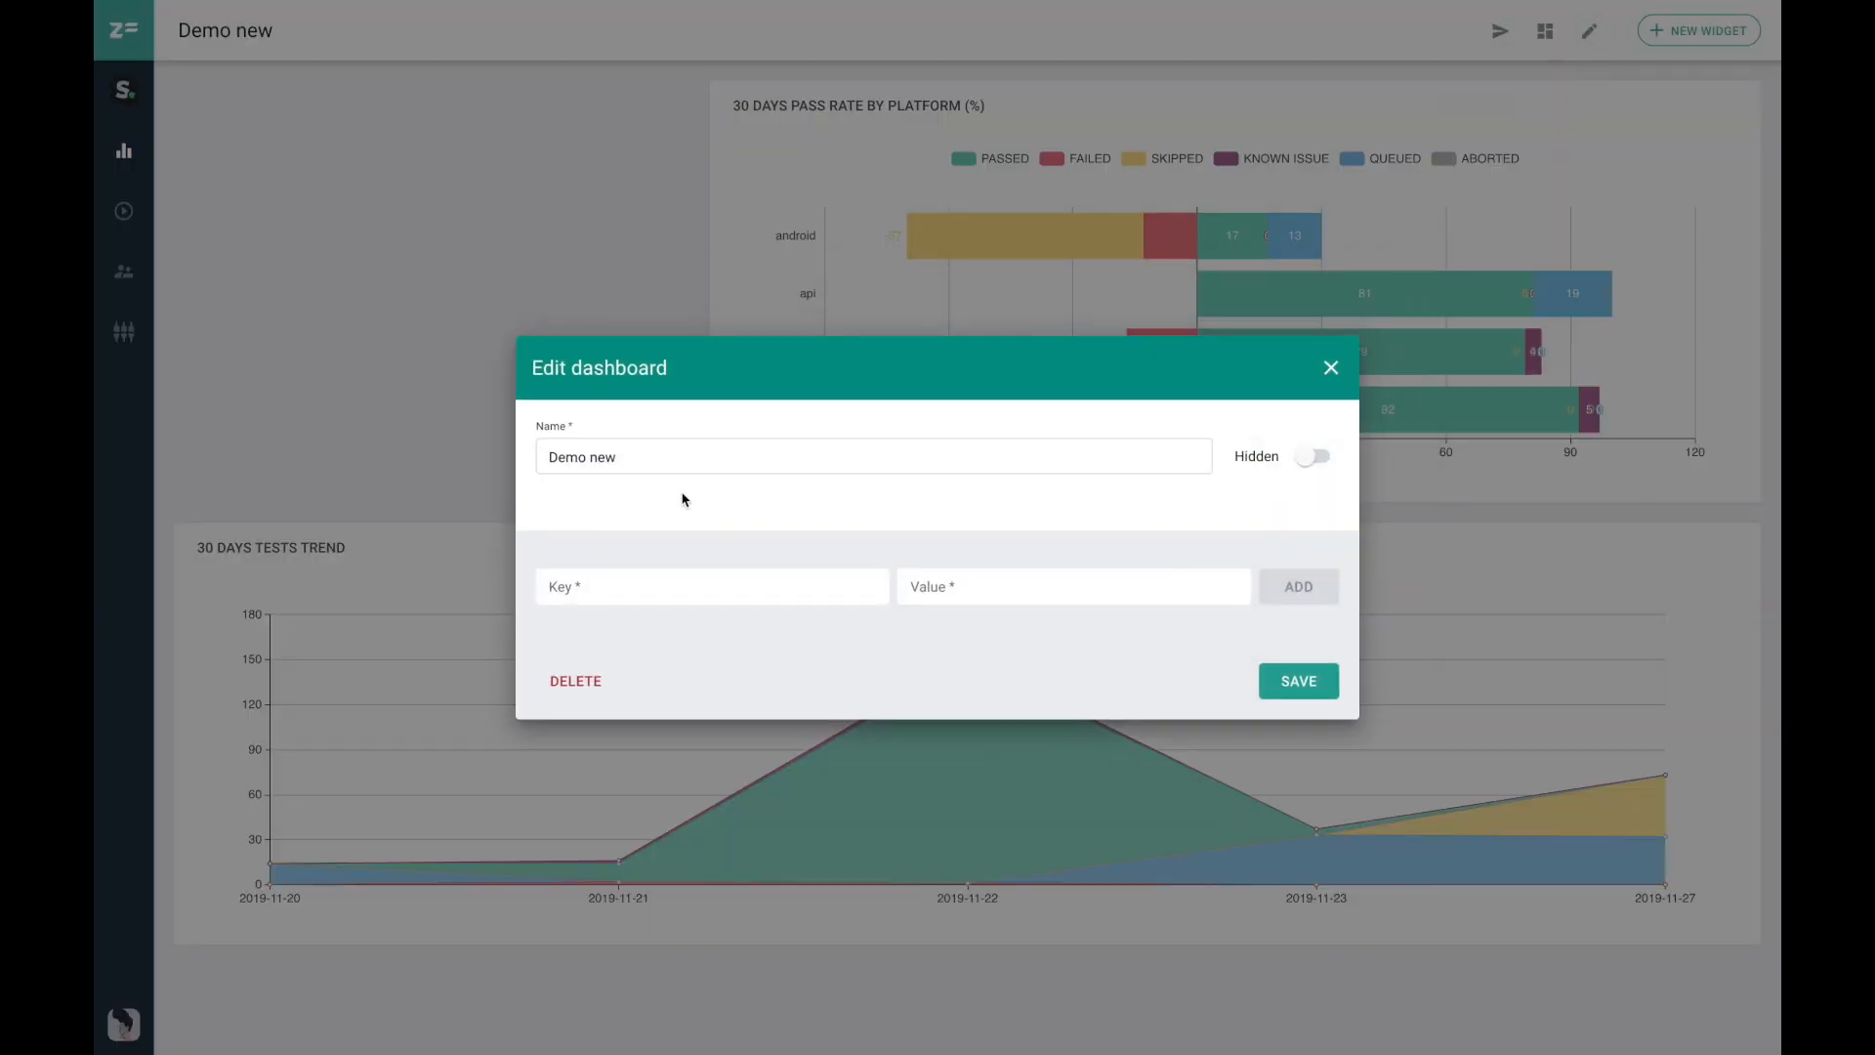
pyautogui.click(569, 677)
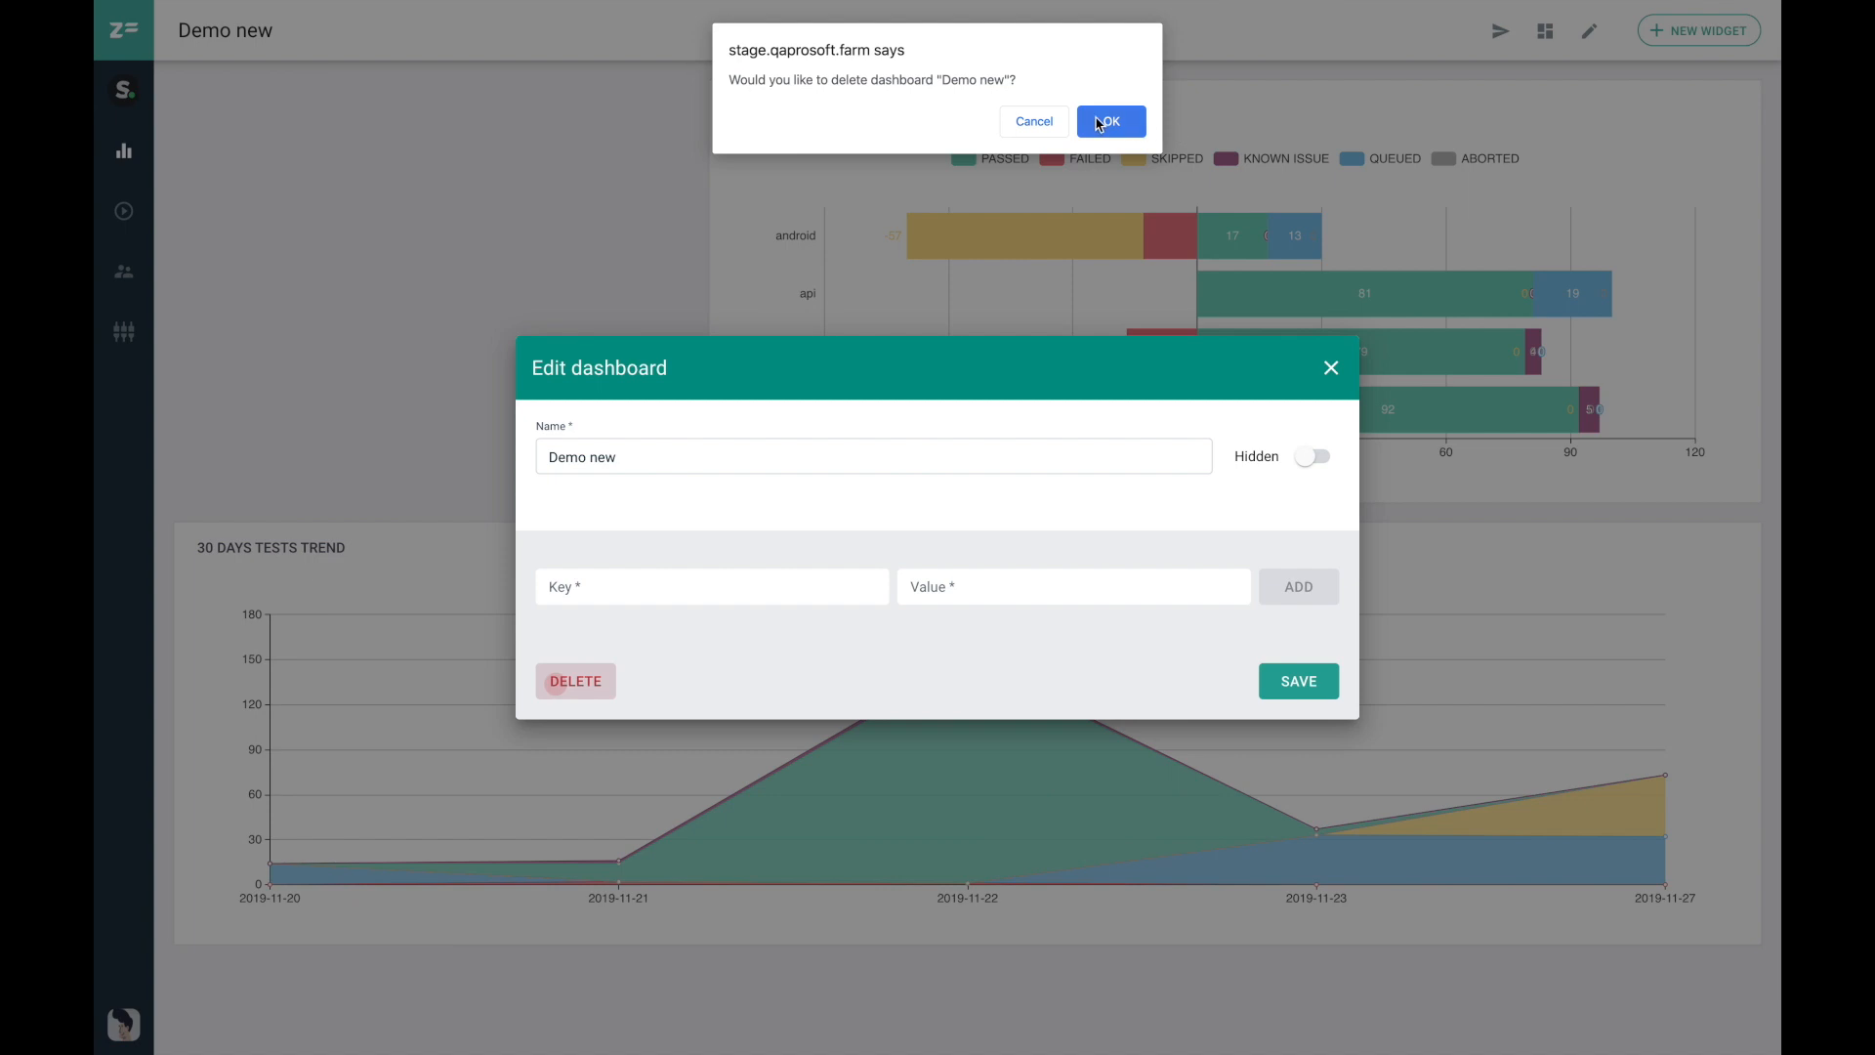
pyautogui.click(1097, 122)
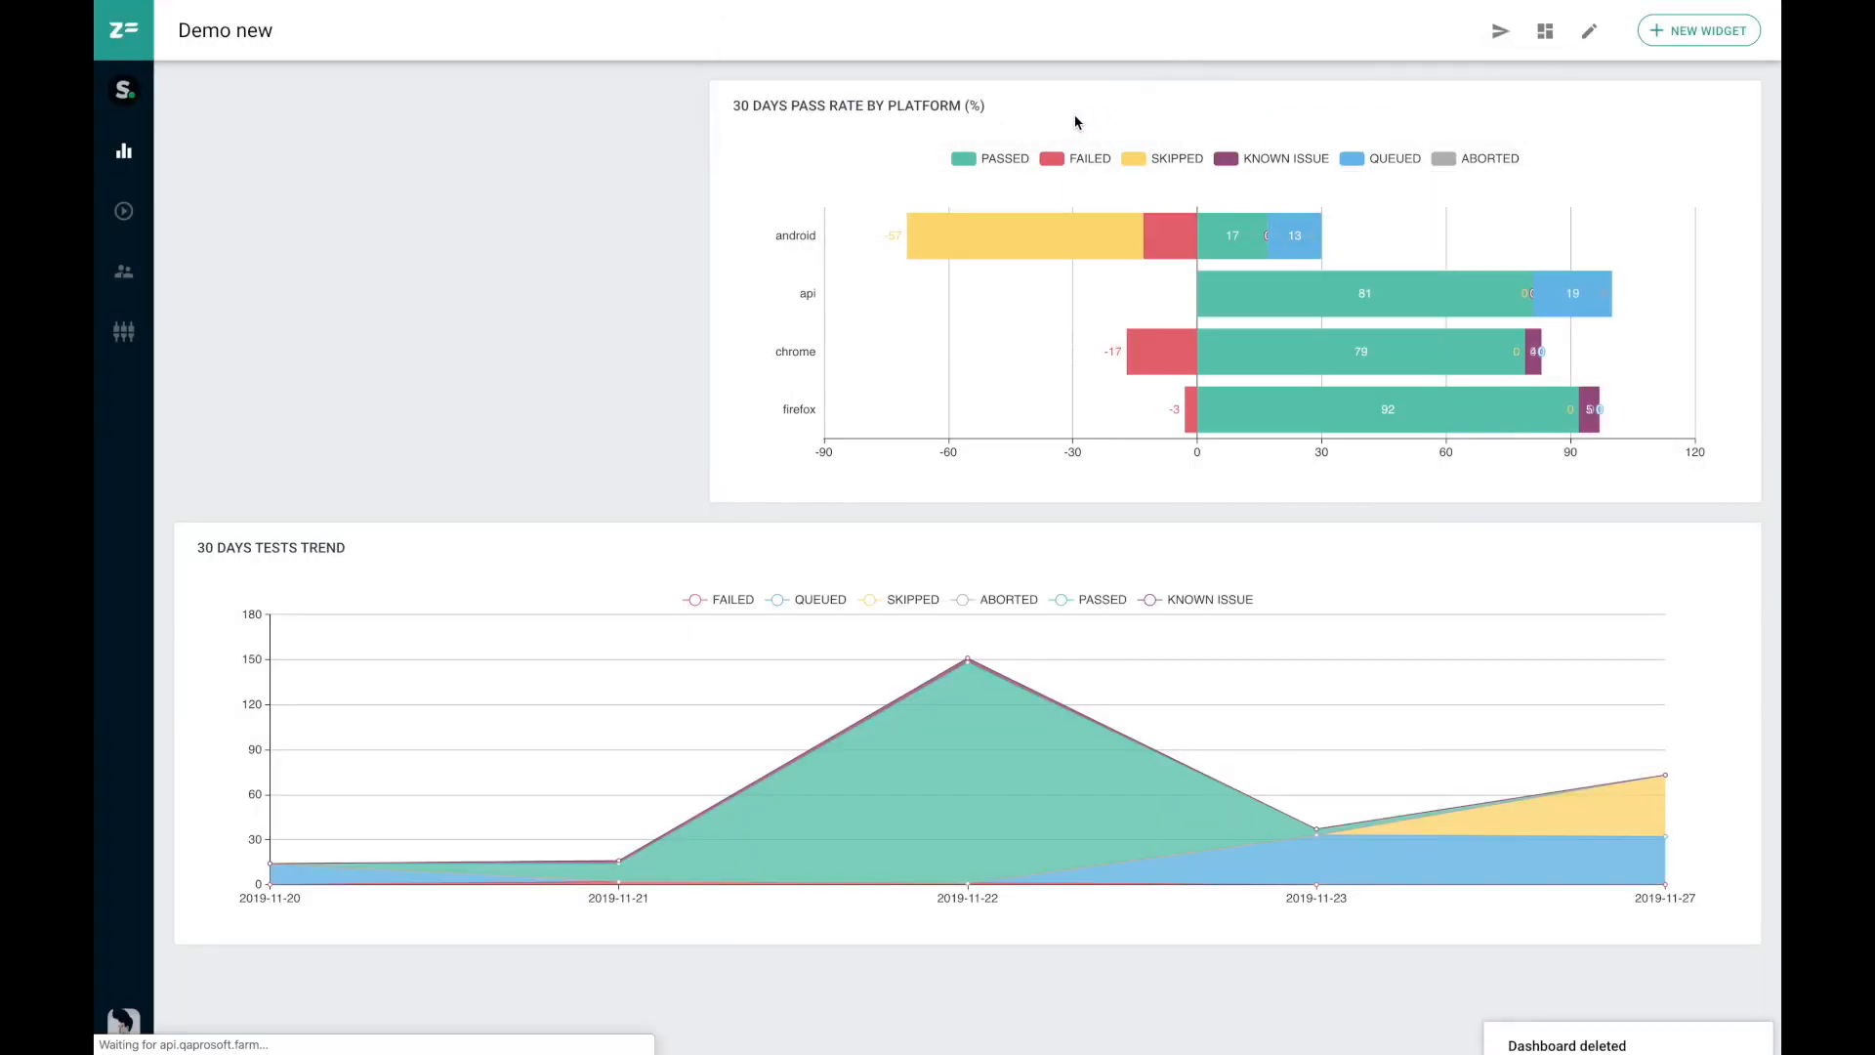